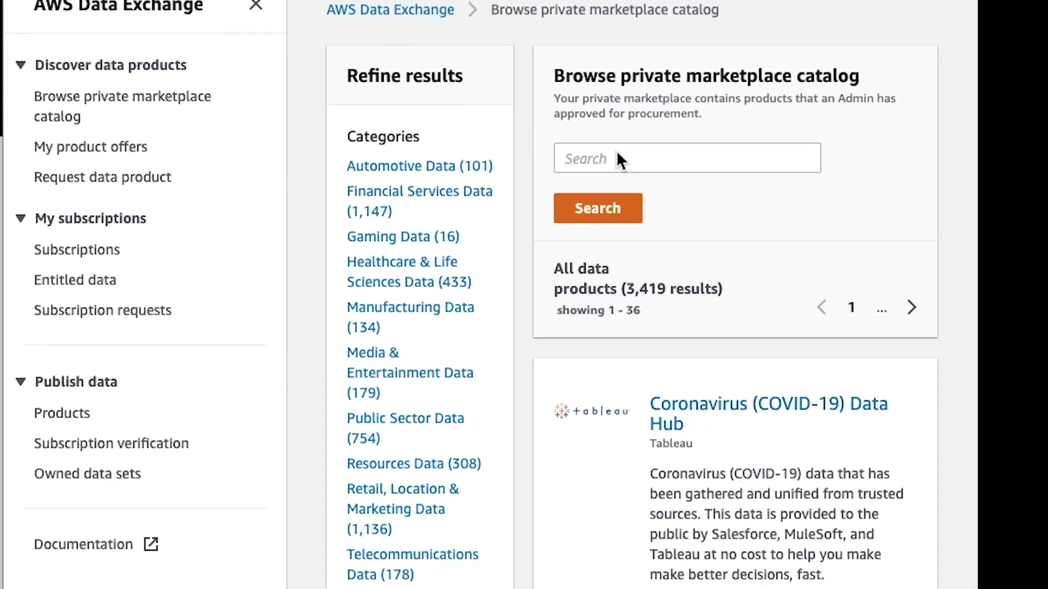
Step: Search AWS Data Exchange for 'retail dataset', open the Retail Data Set Package, and select bathbodyworks
{"action": "left_click", "coordinate": [618, 158]}
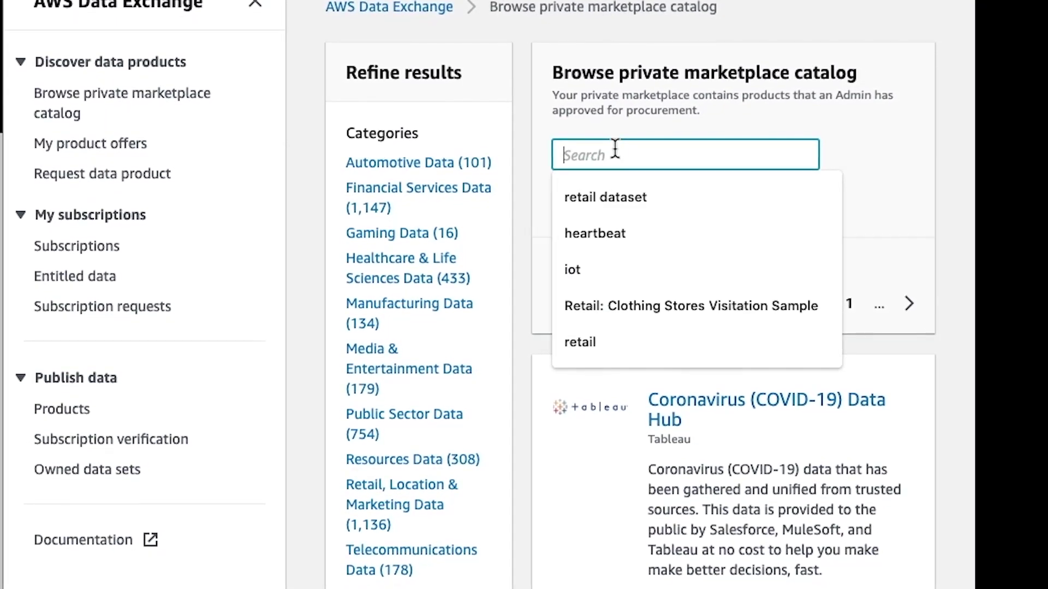
{"action": "left_click", "coordinate": [610, 195]}
{"action": "left_click", "coordinate": [595, 206]}
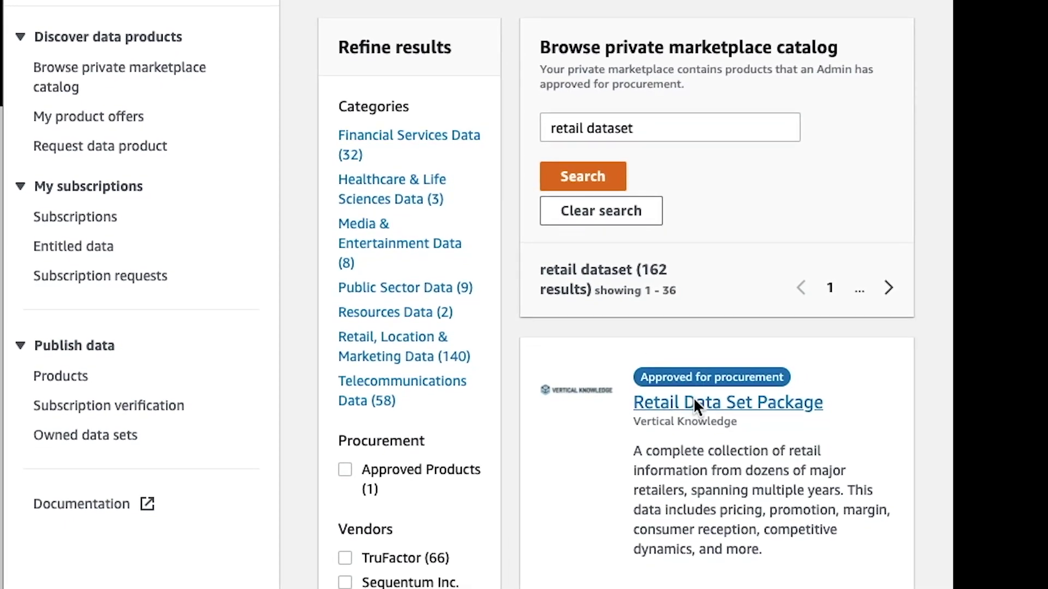
{"action": "left_click", "coordinate": [696, 408]}
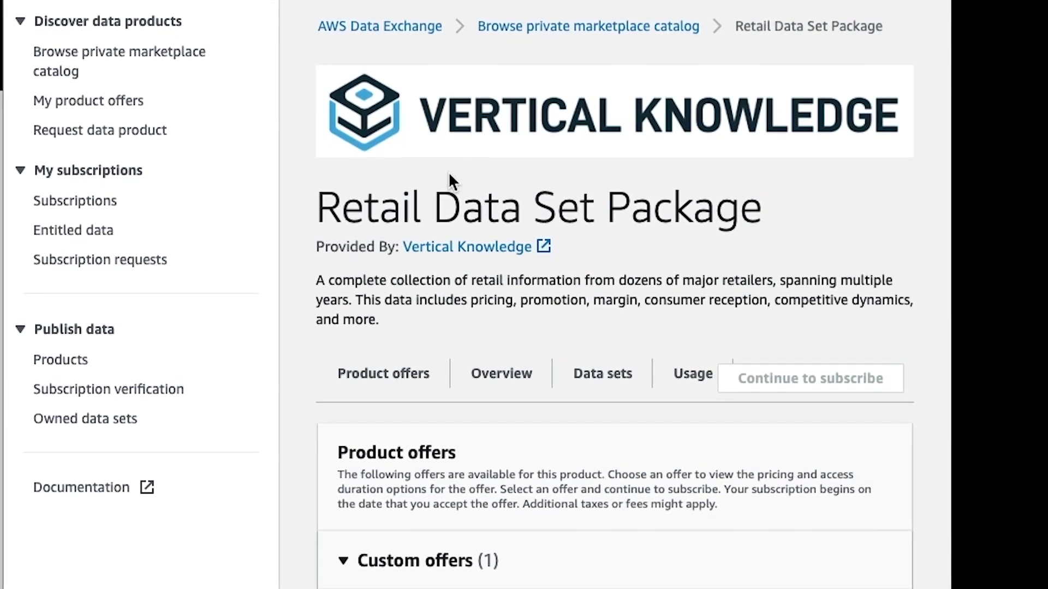
{"action": "scroll", "coordinate": [680, 164], "scroll_direction": "down", "scroll_amount": 5}
{"action": "scroll", "coordinate": [680, 161], "scroll_direction": "down", "scroll_amount": 5}
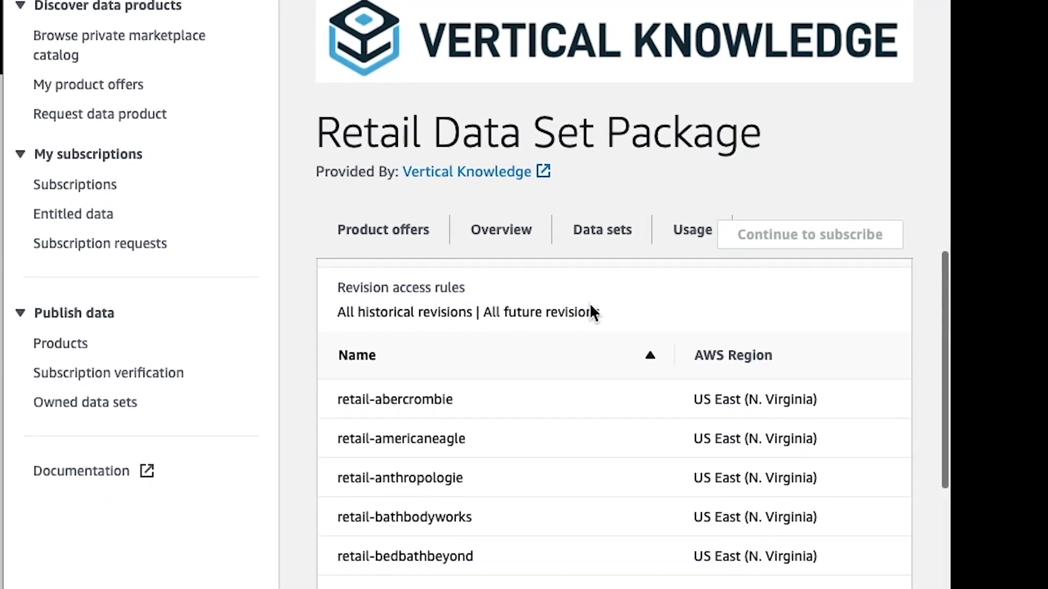
{"action": "double_click", "coordinate": [432, 507]}
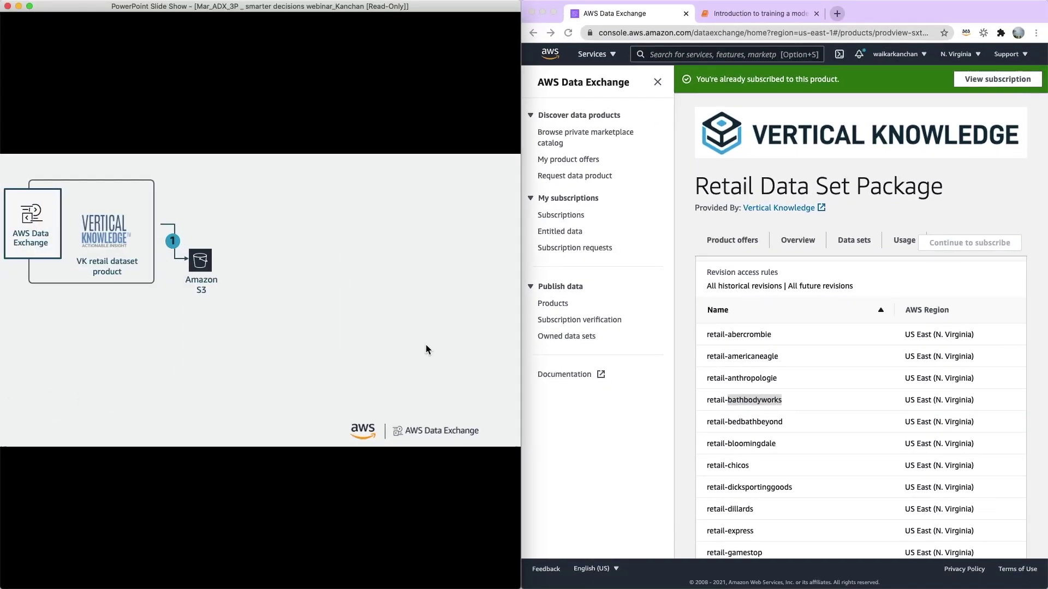
Step: Switch to the 'Introduction to training a model' notebook showing the 4,053 cleaned products
{"action": "left_click", "coordinate": [754, 15]}
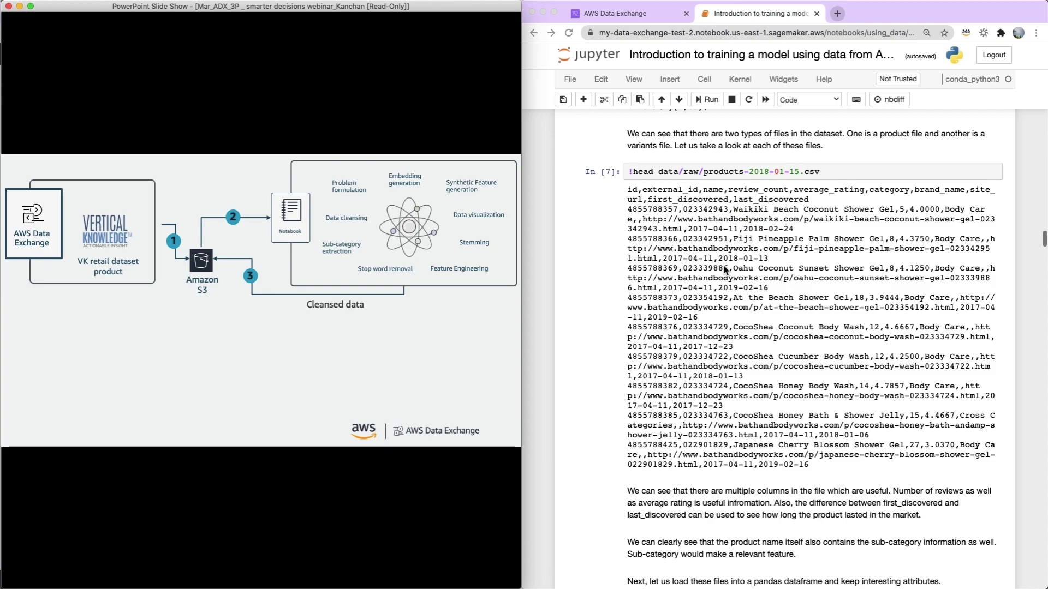
{"action": "scroll", "coordinate": [742, 172], "scroll_direction": "down", "scroll_amount": 2}
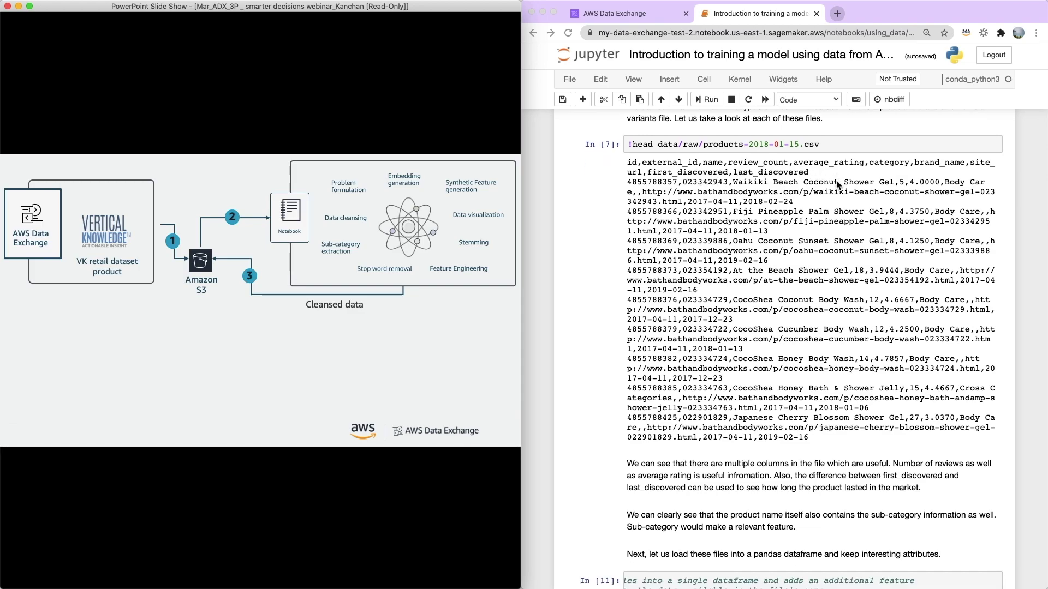
{"action": "scroll", "coordinate": [836, 180], "scroll_direction": "down", "scroll_amount": 3}
{"action": "scroll", "coordinate": [836, 180], "scroll_direction": "down", "scroll_amount": 8}
{"action": "scroll", "coordinate": [836, 180], "scroll_direction": "down", "scroll_amount": 2}
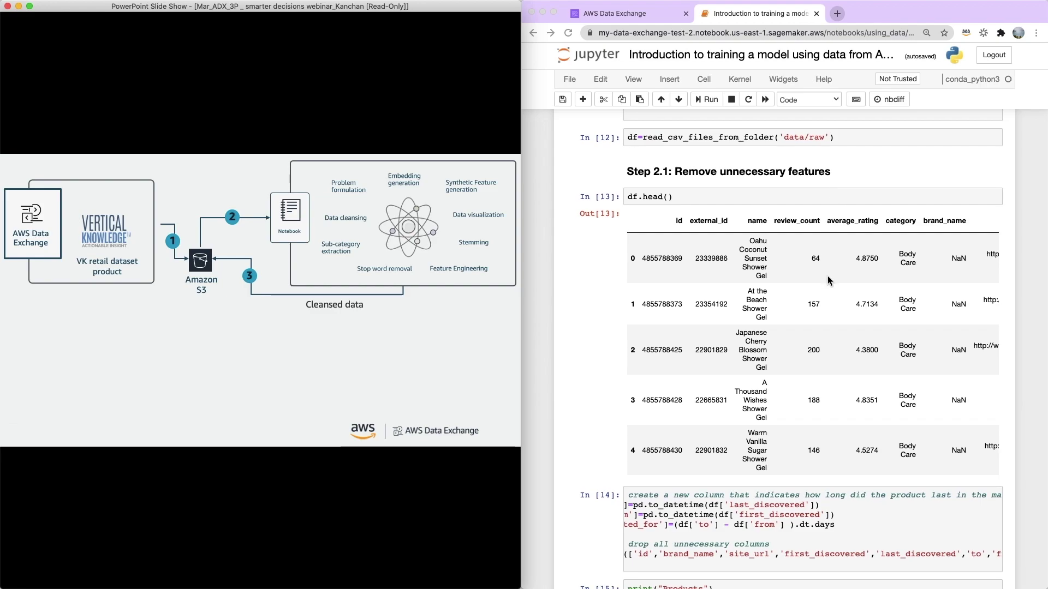
{"action": "scroll", "coordinate": [828, 280], "scroll_direction": "down", "scroll_amount": 6}
{"action": "scroll", "coordinate": [828, 276], "scroll_direction": "down", "scroll_amount": 1}
{"action": "scroll", "coordinate": [736, 227], "scroll_direction": "left", "scroll_amount": 3}
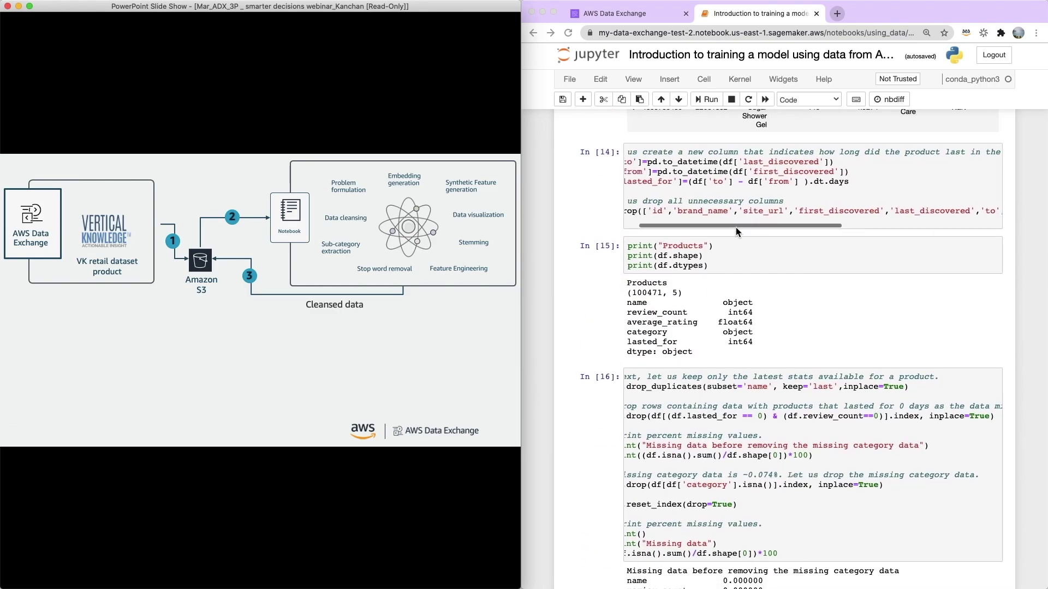
{"action": "scroll", "coordinate": [736, 227], "scroll_direction": "left", "scroll_amount": 3}
{"action": "scroll", "coordinate": [736, 227], "scroll_direction": "down", "scroll_amount": 3}
{"action": "scroll", "coordinate": [736, 227], "scroll_direction": "down", "scroll_amount": 3}
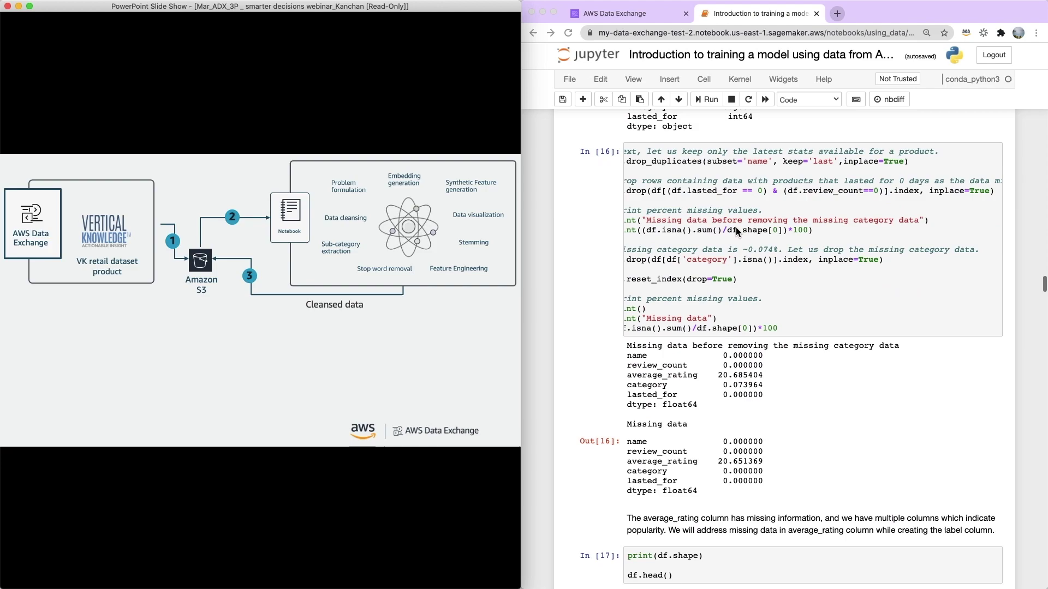
{"action": "scroll", "coordinate": [736, 227], "scroll_direction": "down", "scroll_amount": 1}
{"action": "scroll", "coordinate": [736, 232], "scroll_direction": "down", "scroll_amount": 2}
{"action": "scroll", "coordinate": [736, 232], "scroll_direction": "down", "scroll_amount": 5}
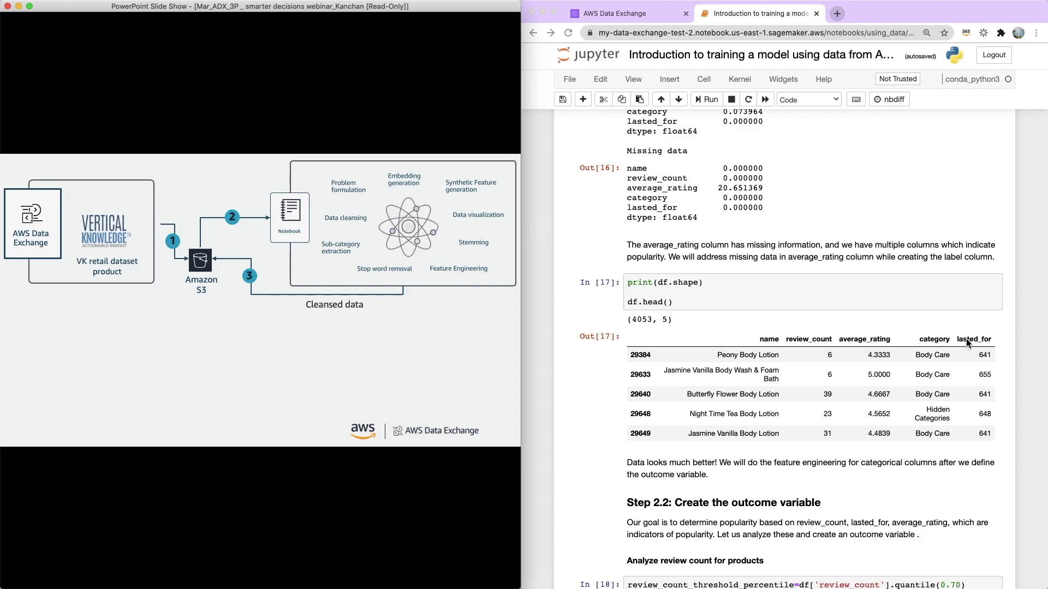
{"action": "scroll", "coordinate": [966, 338], "scroll_direction": "down", "scroll_amount": 1}
{"action": "scroll", "coordinate": [967, 338], "scroll_direction": "down", "scroll_amount": 1}
{"action": "scroll", "coordinate": [966, 339], "scroll_direction": "down", "scroll_amount": 1}
{"action": "scroll", "coordinate": [966, 338], "scroll_direction": "down", "scroll_amount": 2}
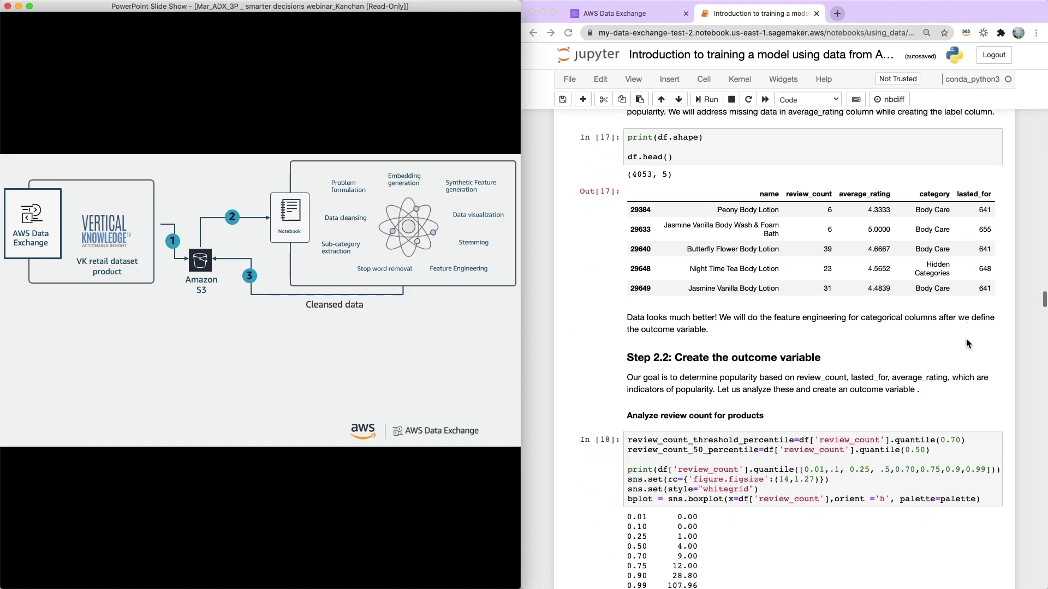
{"action": "scroll", "coordinate": [966, 339], "scroll_direction": "down", "scroll_amount": 2}
{"action": "scroll", "coordinate": [966, 338], "scroll_direction": "down", "scroll_amount": 3}
{"action": "scroll", "coordinate": [966, 338], "scroll_direction": "down", "scroll_amount": 4}
{"action": "scroll", "coordinate": [966, 338], "scroll_direction": "down", "scroll_amount": 3}
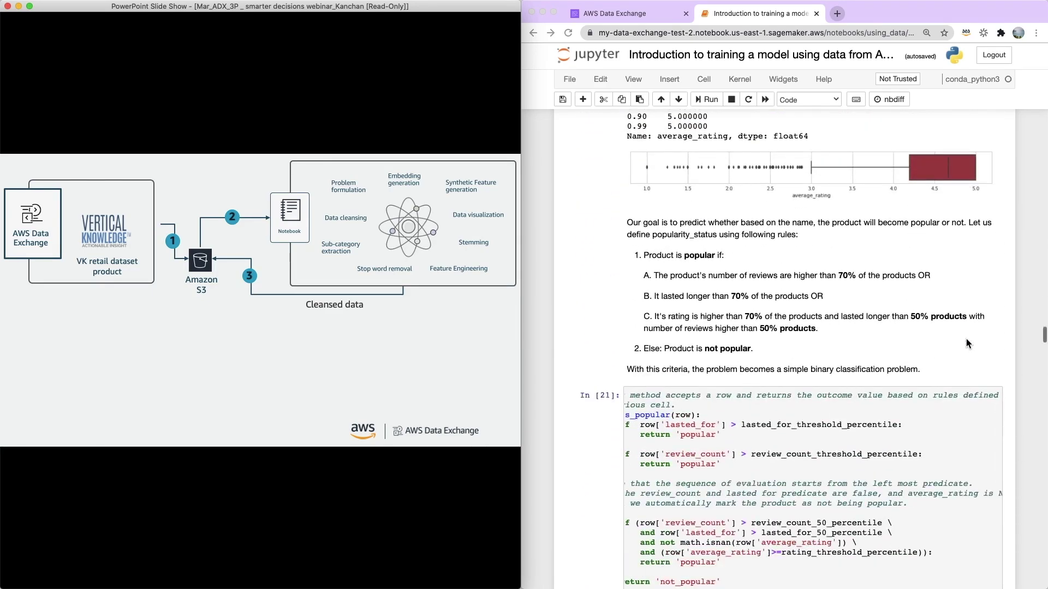
{"action": "scroll", "coordinate": [966, 338], "scroll_direction": "down", "scroll_amount": 1}
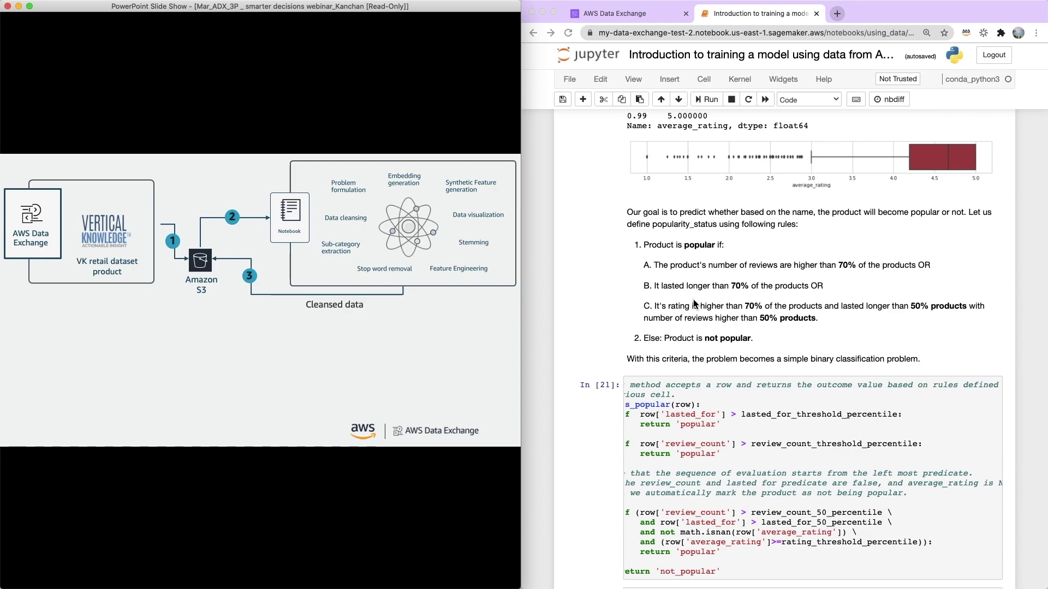
{"action": "scroll", "coordinate": [693, 299], "scroll_direction": "down", "scroll_amount": 1}
{"action": "scroll", "coordinate": [693, 298], "scroll_direction": "down", "scroll_amount": 4}
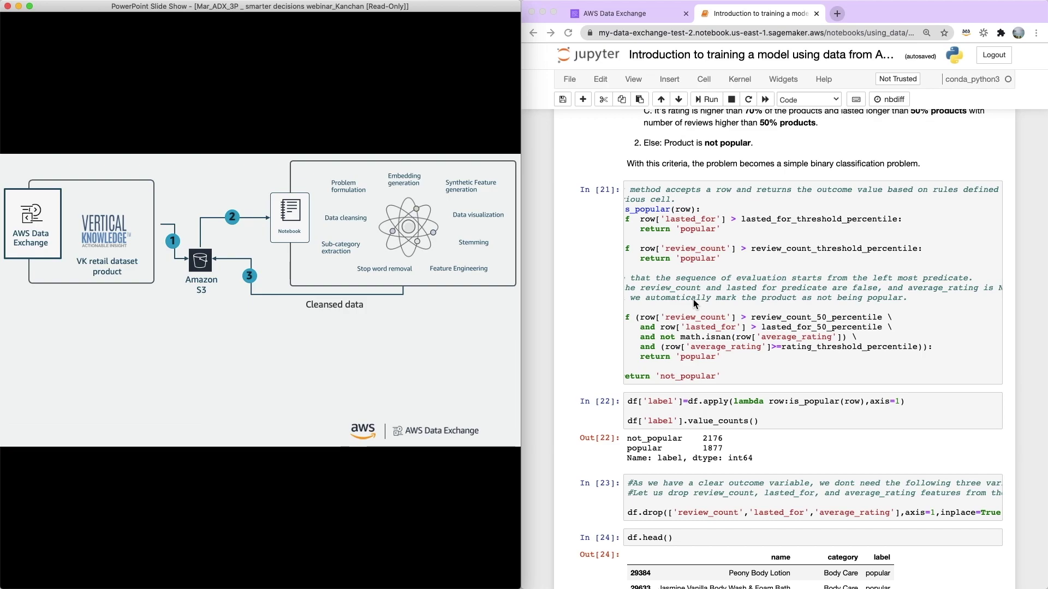
{"action": "scroll", "coordinate": [693, 299], "scroll_direction": "down", "scroll_amount": 4}
{"action": "scroll", "coordinate": [693, 299], "scroll_direction": "down", "scroll_amount": 4}
{"action": "scroll", "coordinate": [694, 299], "scroll_direction": "down", "scroll_amount": 1}
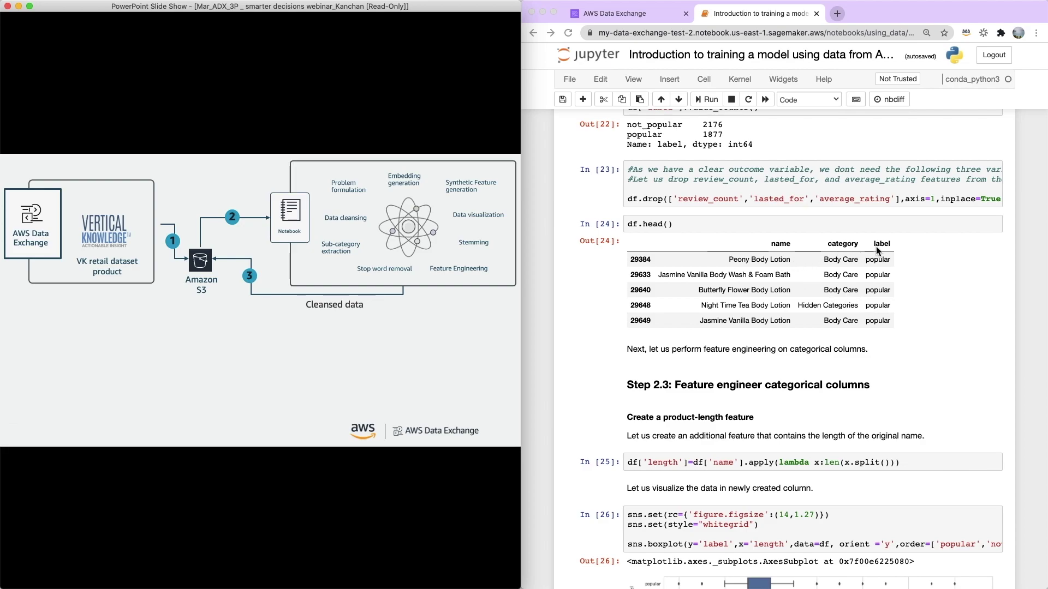
{"action": "scroll", "coordinate": [796, 354], "scroll_direction": "down", "scroll_amount": 2}
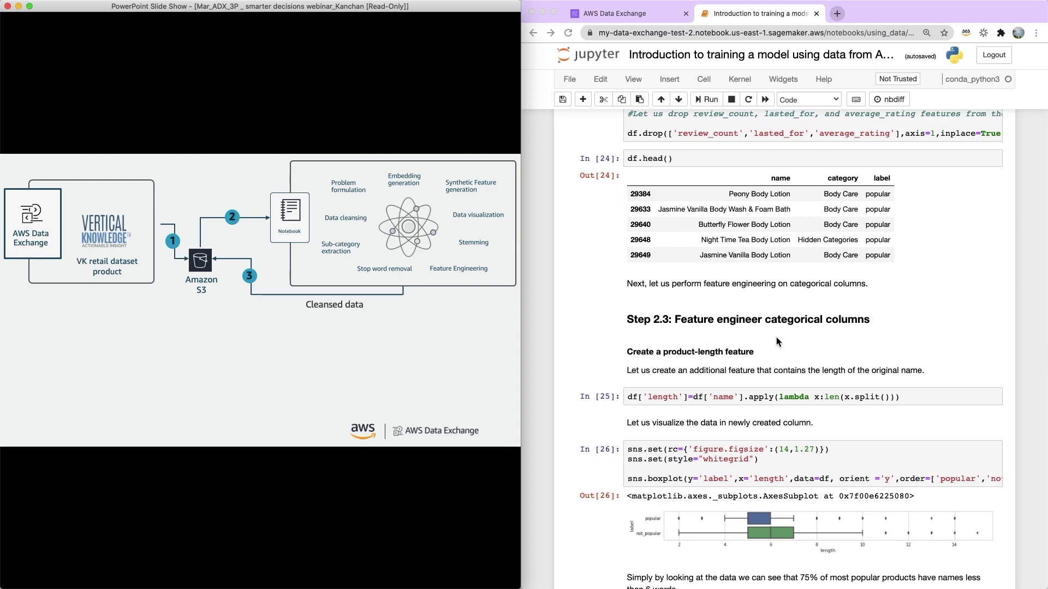
{"action": "scroll", "coordinate": [754, 276], "scroll_direction": "down", "scroll_amount": 2}
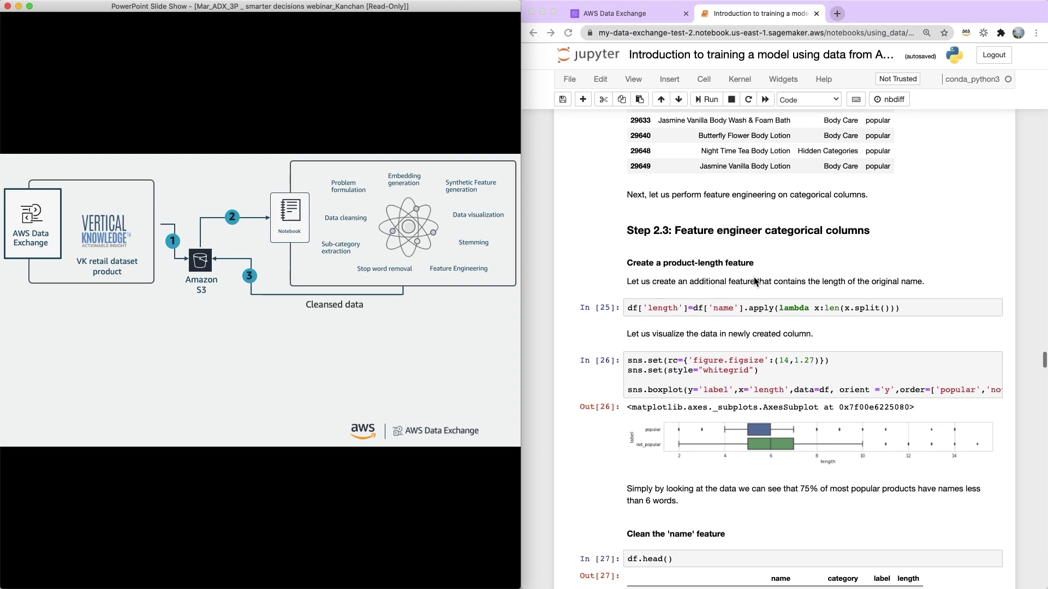
{"action": "scroll", "coordinate": [754, 277], "scroll_direction": "down", "scroll_amount": 2}
{"action": "scroll", "coordinate": [754, 277], "scroll_direction": "down", "scroll_amount": 2}
{"action": "scroll", "coordinate": [754, 277], "scroll_direction": "down", "scroll_amount": 4}
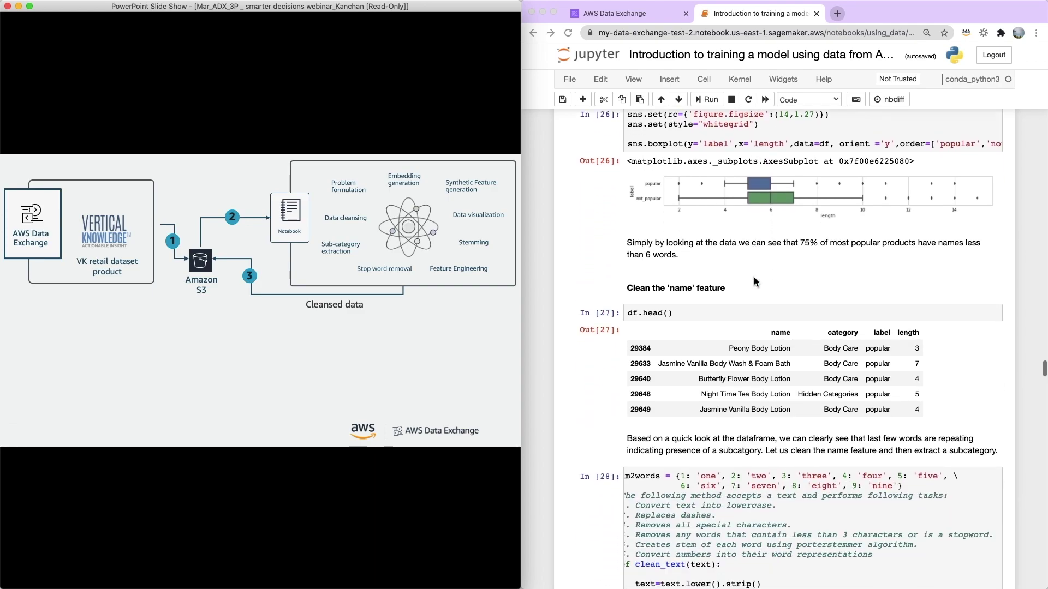
{"action": "scroll", "coordinate": [754, 276], "scroll_direction": "down", "scroll_amount": 1}
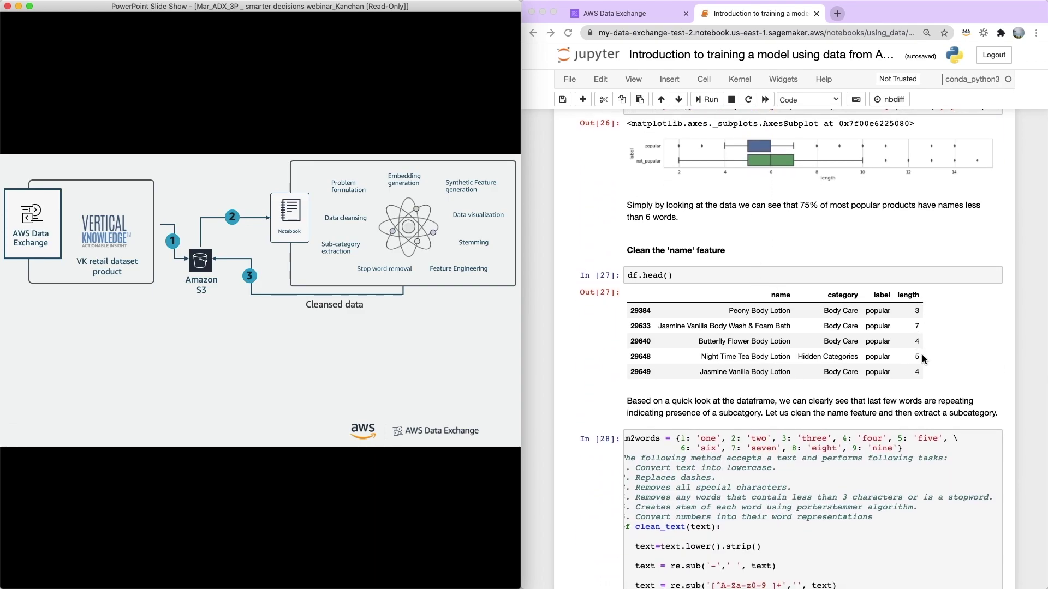
{"action": "scroll", "coordinate": [922, 358], "scroll_direction": "down", "scroll_amount": 5}
{"action": "scroll", "coordinate": [922, 358], "scroll_direction": "down", "scroll_amount": 6}
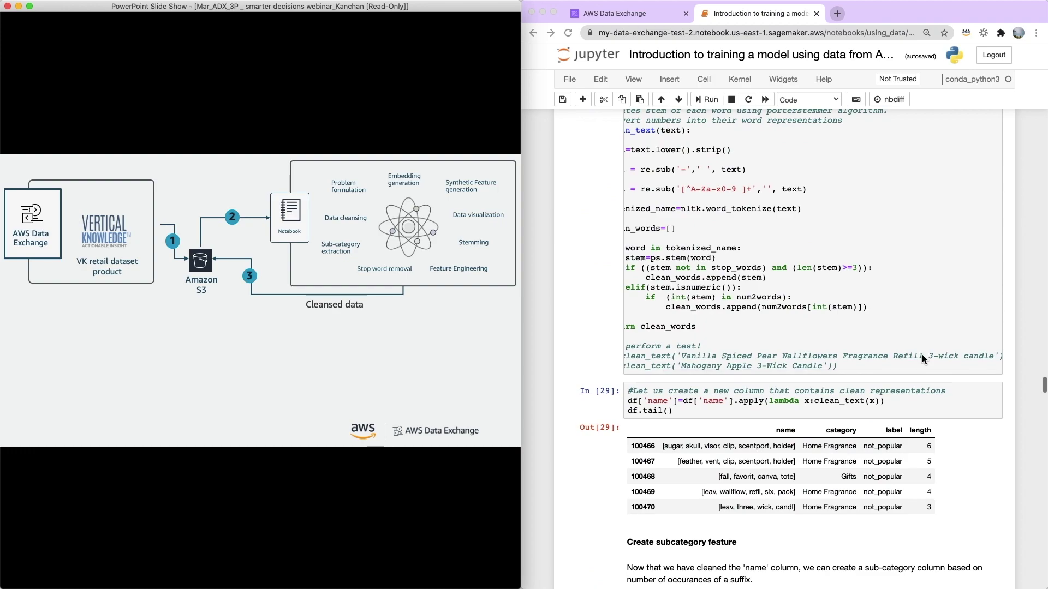
{"action": "scroll", "coordinate": [922, 358], "scroll_direction": "down", "scroll_amount": 1}
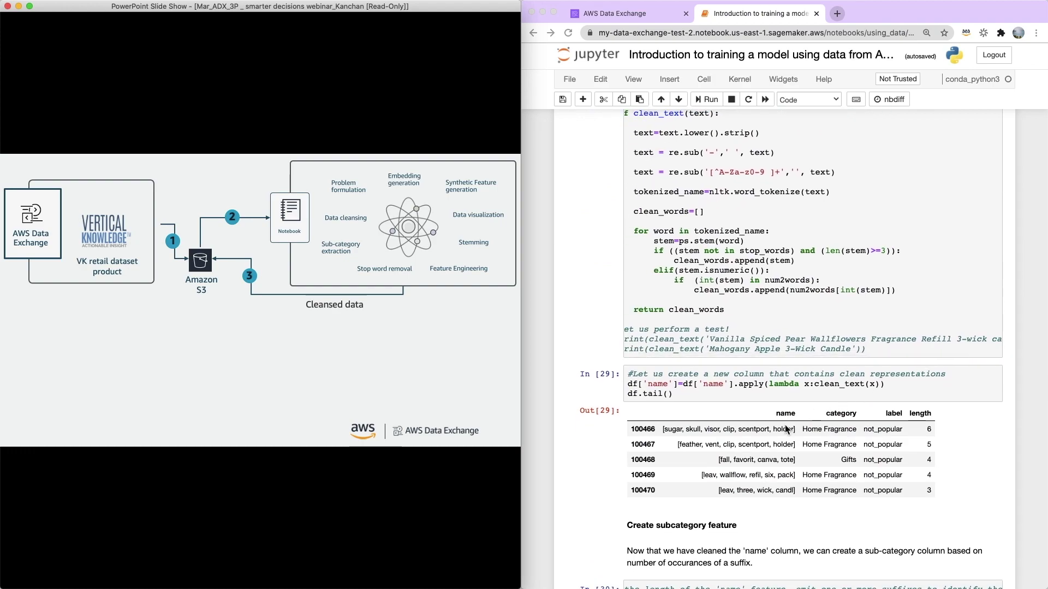
{"action": "scroll", "coordinate": [783, 432], "scroll_direction": "down", "scroll_amount": 1}
{"action": "scroll", "coordinate": [782, 432], "scroll_direction": "down", "scroll_amount": 2}
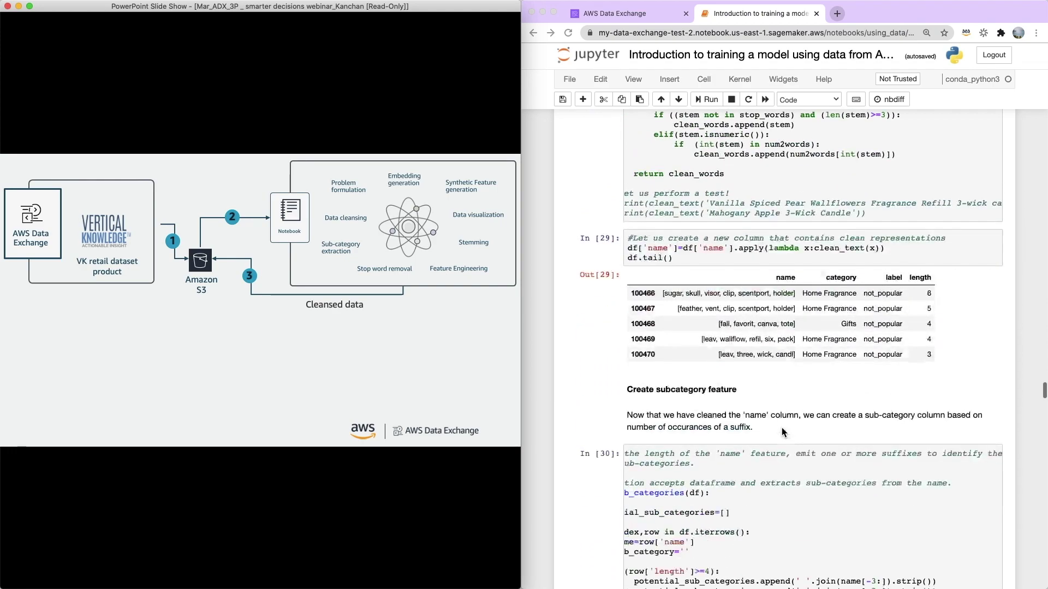
{"action": "scroll", "coordinate": [782, 431], "scroll_direction": "down", "scroll_amount": 5}
{"action": "scroll", "coordinate": [782, 431], "scroll_direction": "down", "scroll_amount": 5}
{"action": "scroll", "coordinate": [782, 431], "scroll_direction": "down", "scroll_amount": 2}
{"action": "scroll", "coordinate": [782, 432], "scroll_direction": "down", "scroll_amount": 2}
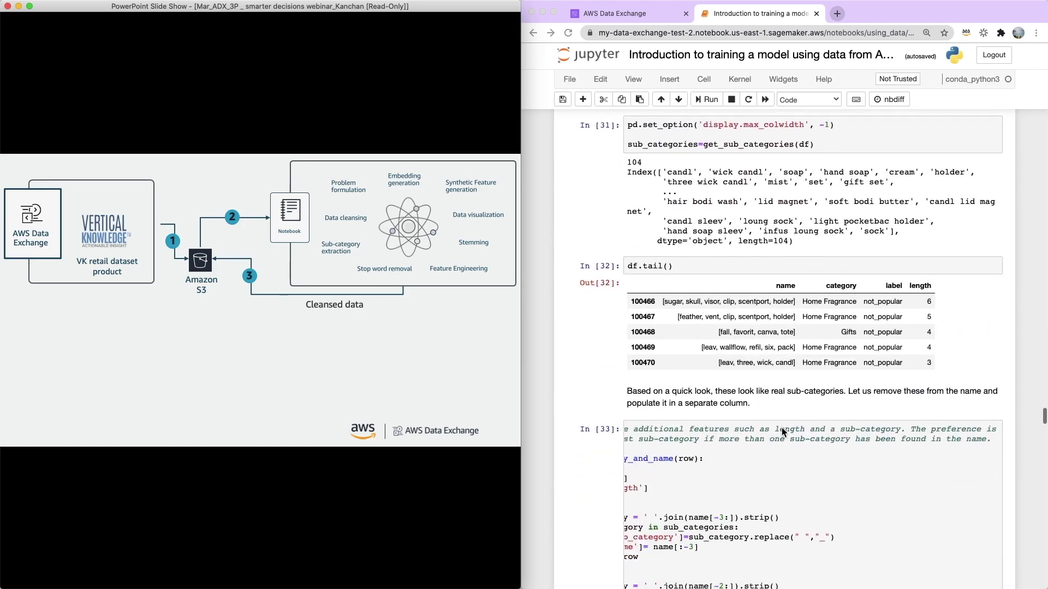
{"action": "scroll", "coordinate": [782, 432], "scroll_direction": "down", "scroll_amount": 4}
{"action": "scroll", "coordinate": [781, 431], "scroll_direction": "down", "scroll_amount": 5}
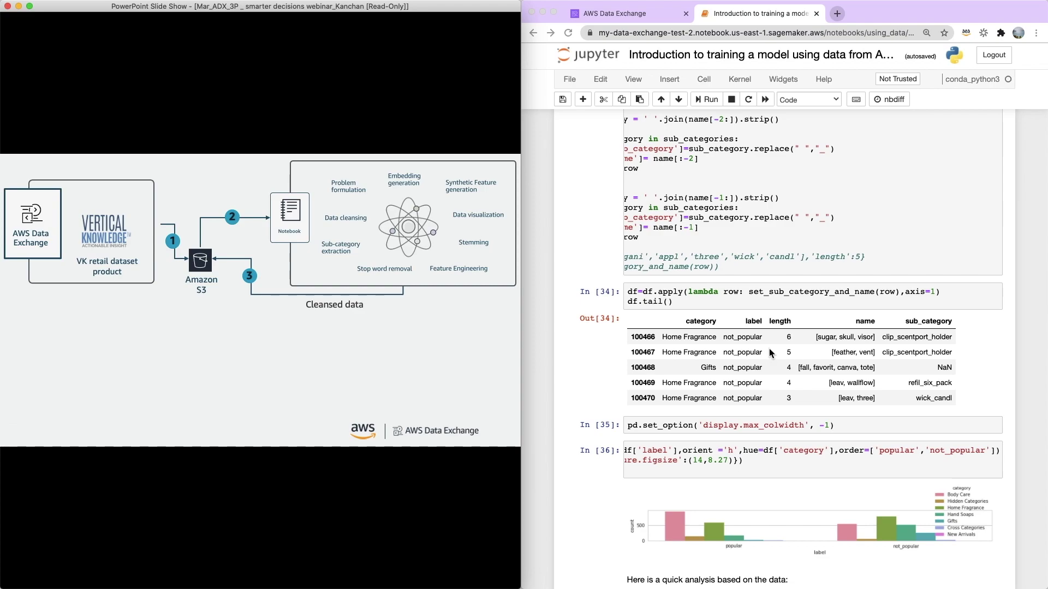
{"action": "scroll", "coordinate": [770, 350], "scroll_direction": "down", "scroll_amount": 1}
{"action": "scroll", "coordinate": [772, 348], "scroll_direction": "down", "scroll_amount": 10}
{"action": "scroll", "coordinate": [771, 349], "scroll_direction": "down", "scroll_amount": 8}
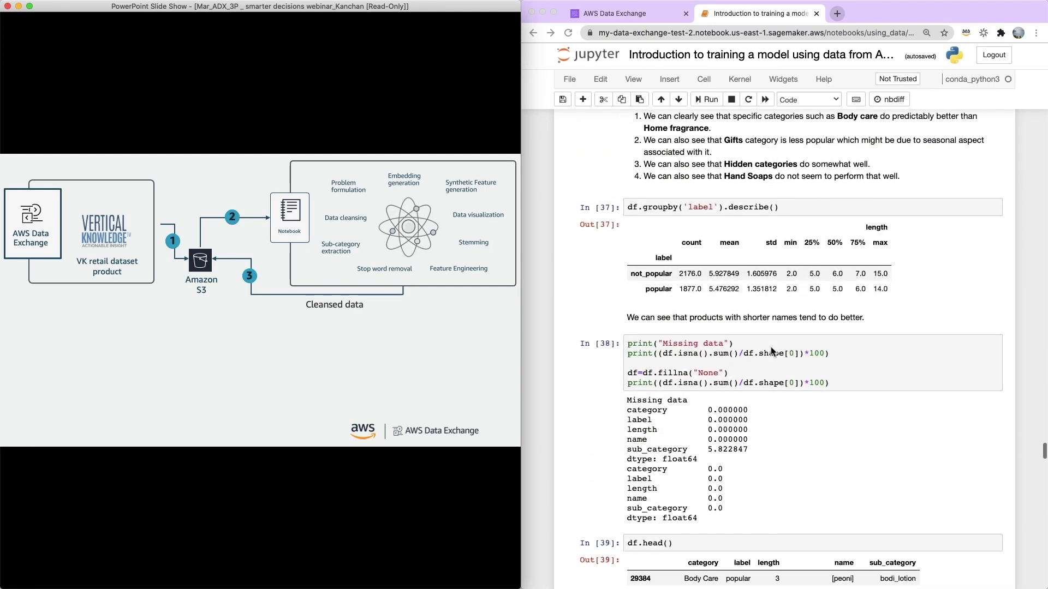
{"action": "scroll", "coordinate": [771, 348], "scroll_direction": "down", "scroll_amount": 3}
{"action": "scroll", "coordinate": [772, 348], "scroll_direction": "down", "scroll_amount": 2}
{"action": "scroll", "coordinate": [770, 350], "scroll_direction": "down", "scroll_amount": 3}
{"action": "scroll", "coordinate": [771, 350], "scroll_direction": "down", "scroll_amount": 3}
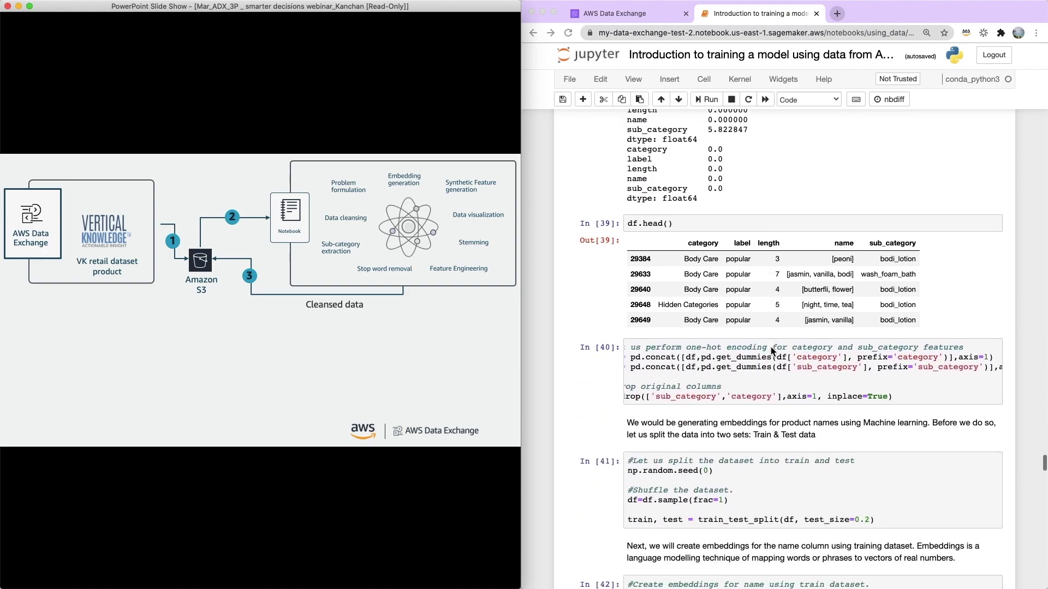
{"action": "scroll", "coordinate": [770, 350], "scroll_direction": "down", "scroll_amount": 3}
{"action": "scroll", "coordinate": [770, 351], "scroll_direction": "down", "scroll_amount": 4}
{"action": "scroll", "coordinate": [770, 346], "scroll_direction": "up", "scroll_amount": 3}
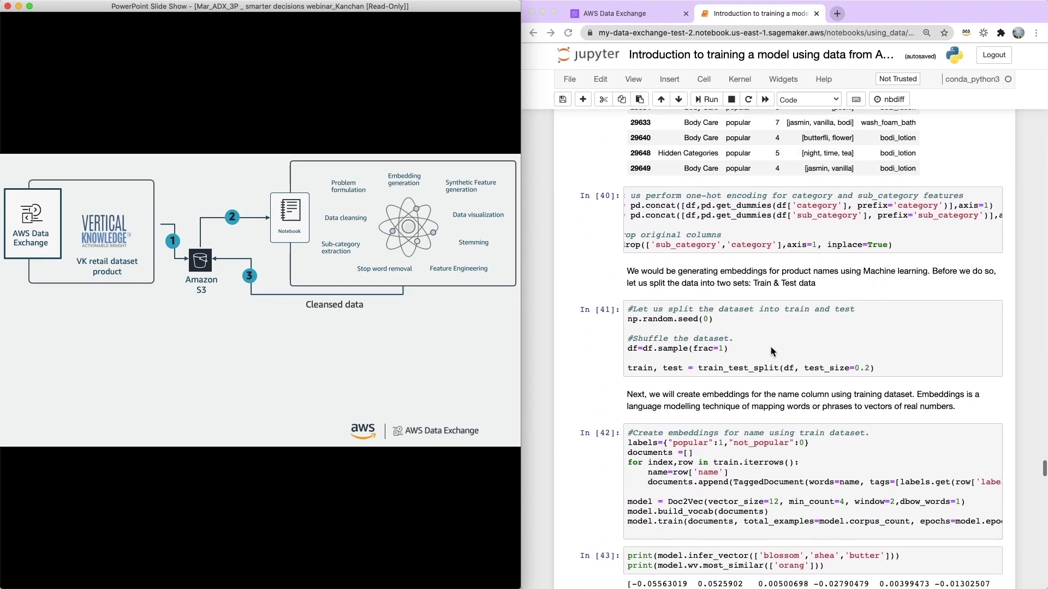
{"action": "scroll", "coordinate": [771, 346], "scroll_direction": "up", "scroll_amount": 4}
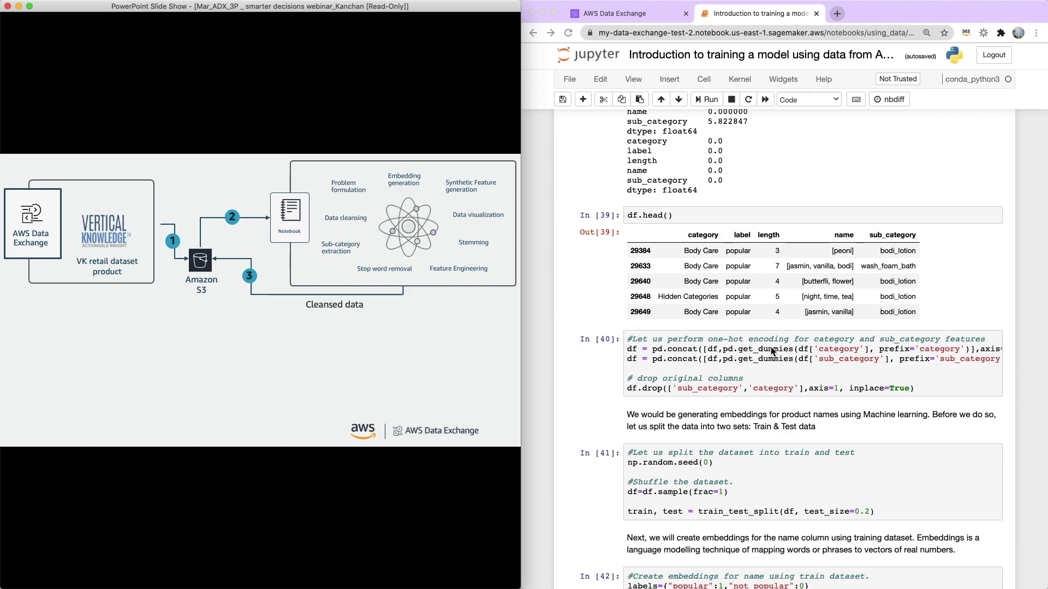
{"action": "scroll", "coordinate": [771, 350], "scroll_direction": "up", "scroll_amount": 2}
{"action": "scroll", "coordinate": [771, 350], "scroll_direction": "up", "scroll_amount": 1}
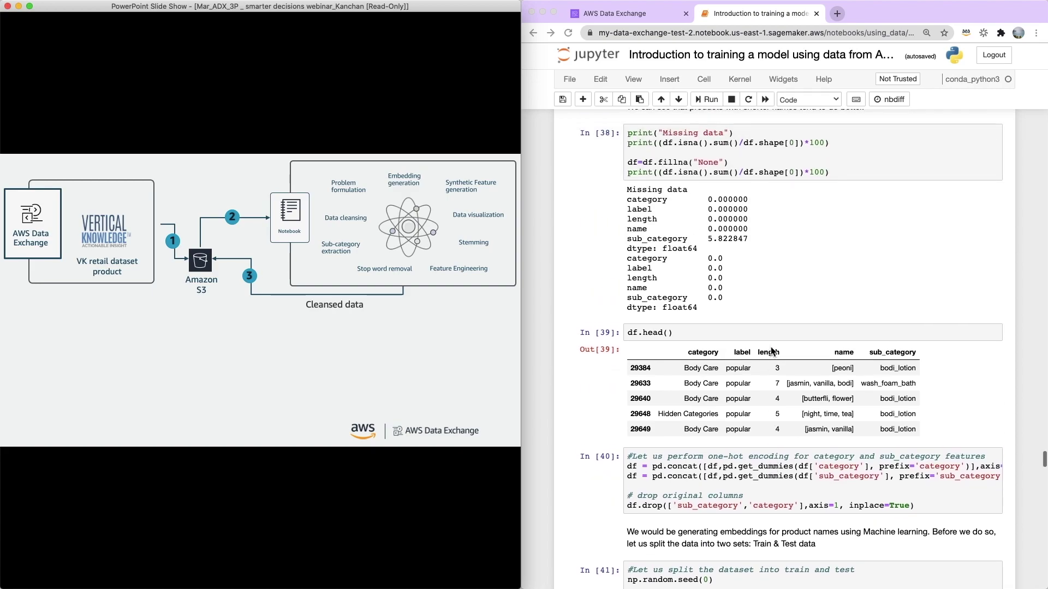
{"action": "scroll", "coordinate": [772, 350], "scroll_direction": "down", "scroll_amount": 10}
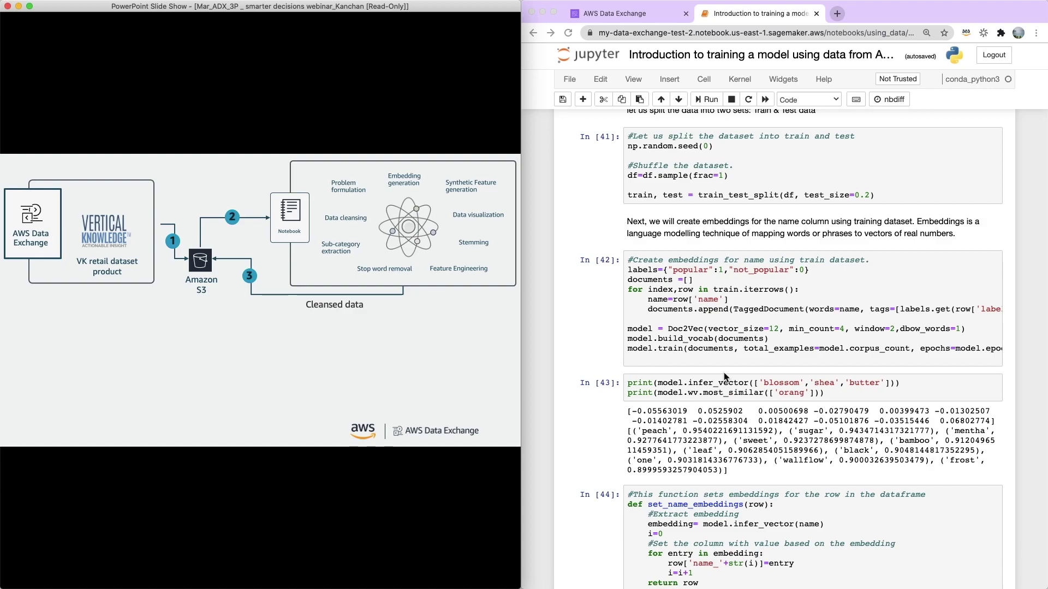
{"action": "scroll", "coordinate": [748, 456], "scroll_direction": "down", "scroll_amount": 1}
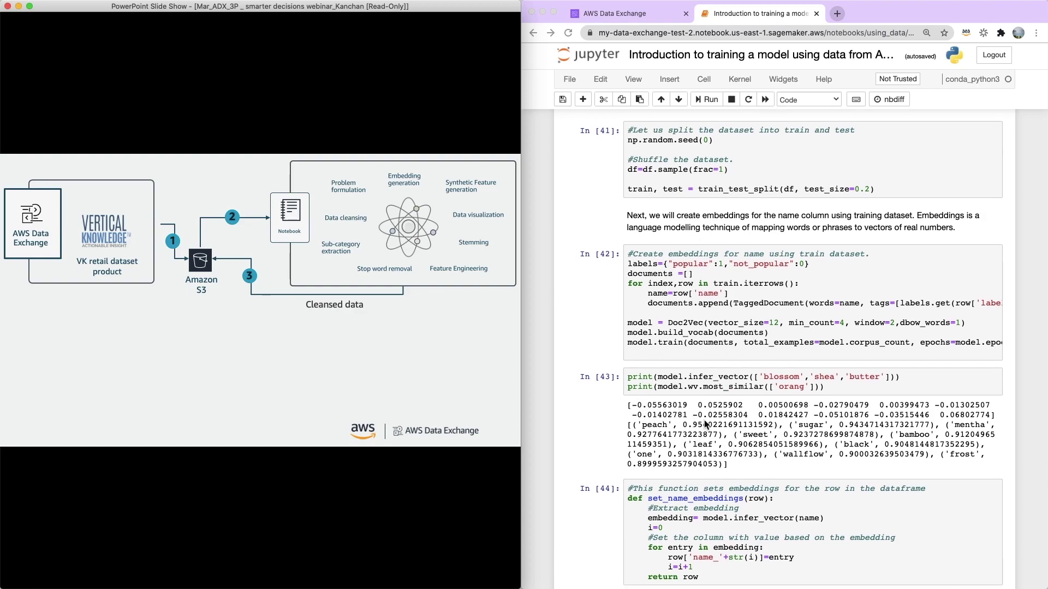
{"action": "scroll", "coordinate": [723, 424], "scroll_direction": "down", "scroll_amount": 5}
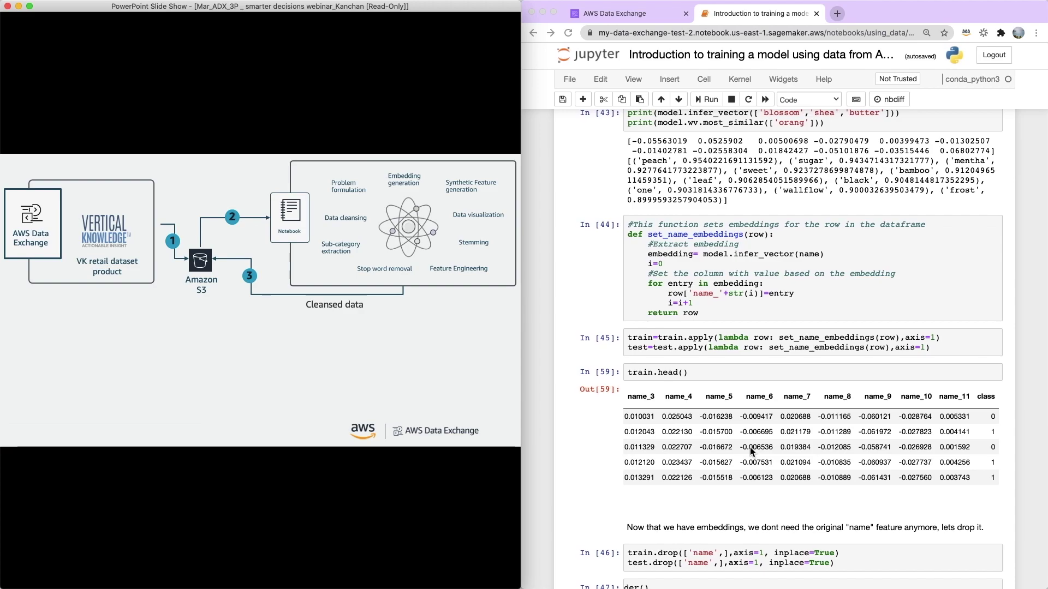
{"action": "scroll", "coordinate": [749, 448], "scroll_direction": "left", "scroll_amount": 5}
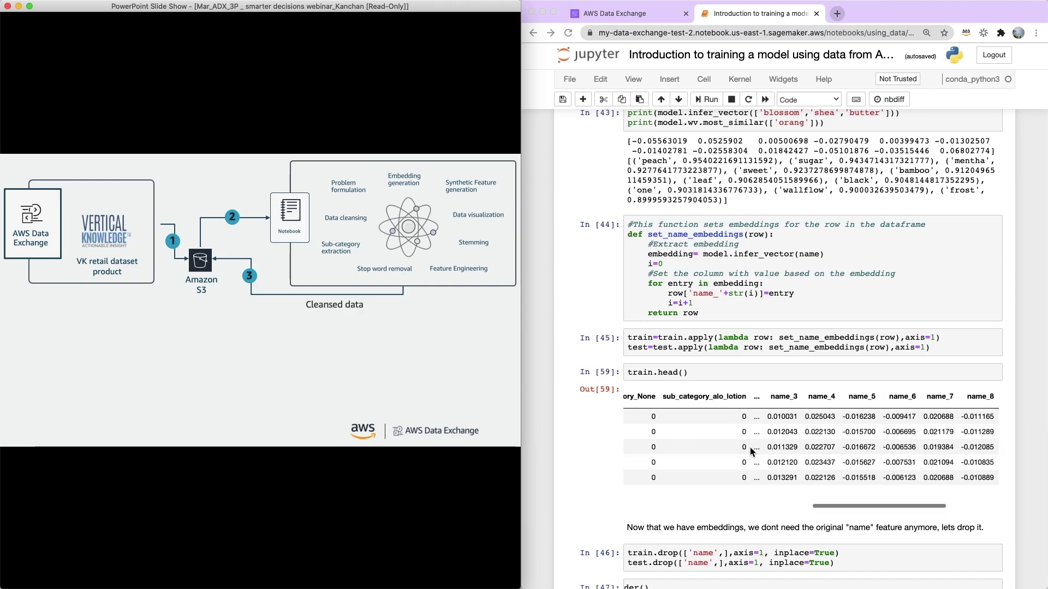
{"action": "scroll", "coordinate": [750, 446], "scroll_direction": "left", "scroll_amount": 10}
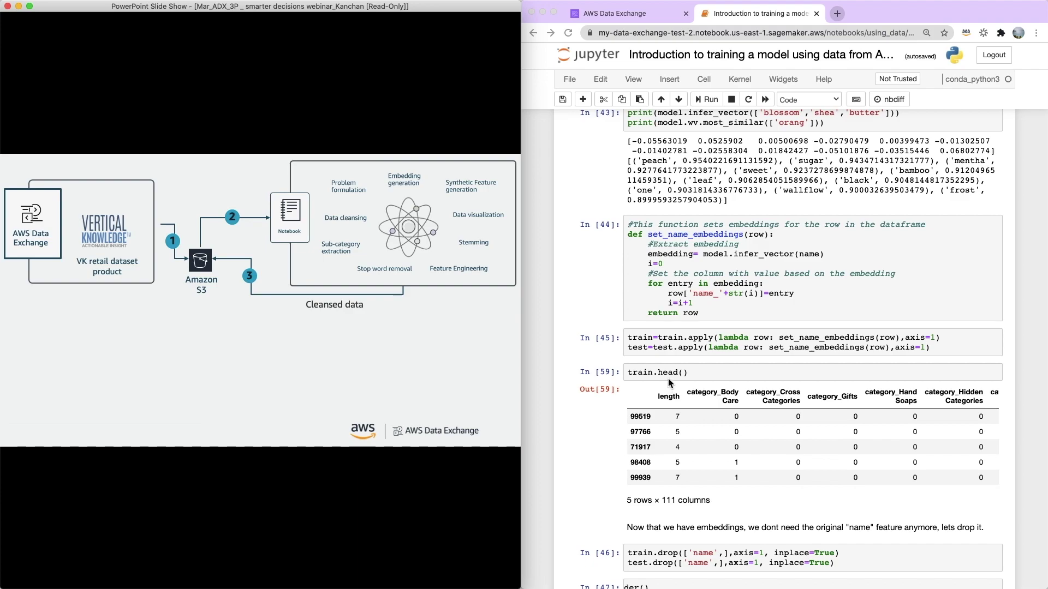
Step: Advance the slide to show the data, Decision Forest, hyperparameter, training and model steps
{"action": "left_click", "coordinate": [303, 391]}
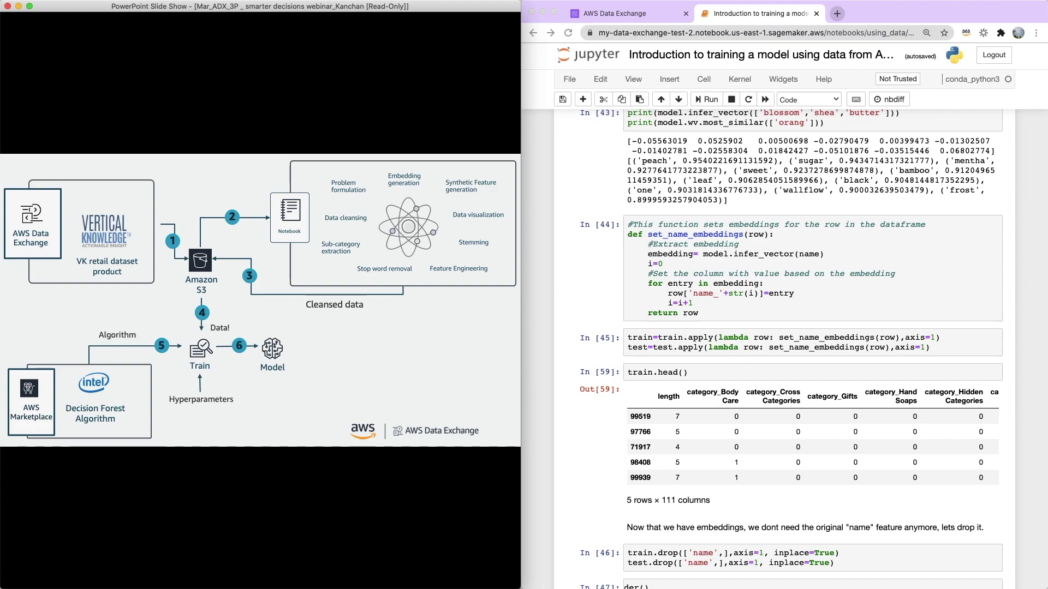
{"action": "scroll", "coordinate": [791, 449], "scroll_direction": "down", "scroll_amount": 8}
{"action": "scroll", "coordinate": [792, 449], "scroll_direction": "down", "scroll_amount": 3}
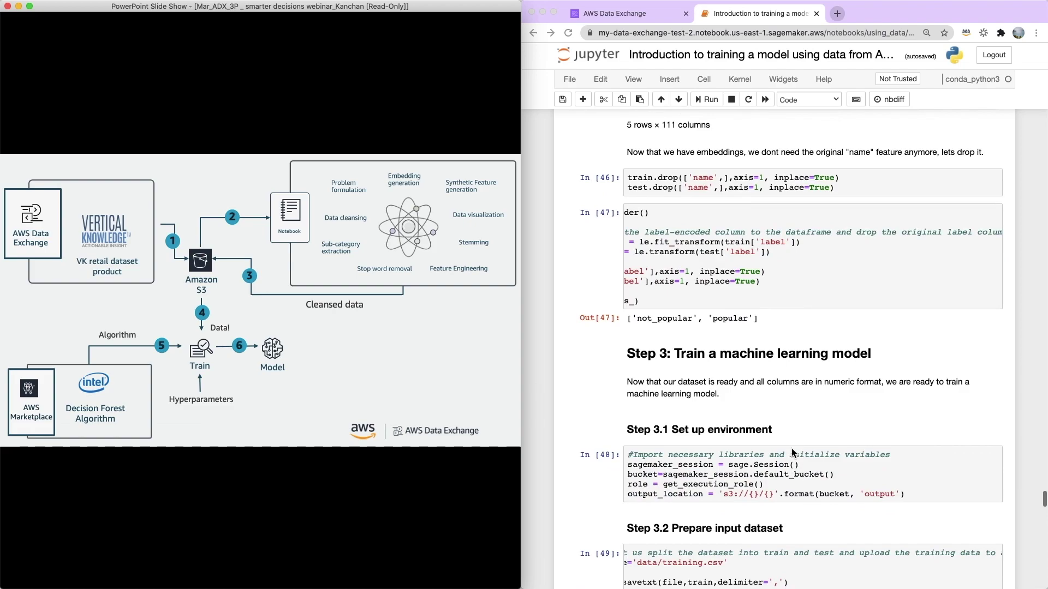
{"action": "scroll", "coordinate": [792, 448], "scroll_direction": "down", "scroll_amount": 1}
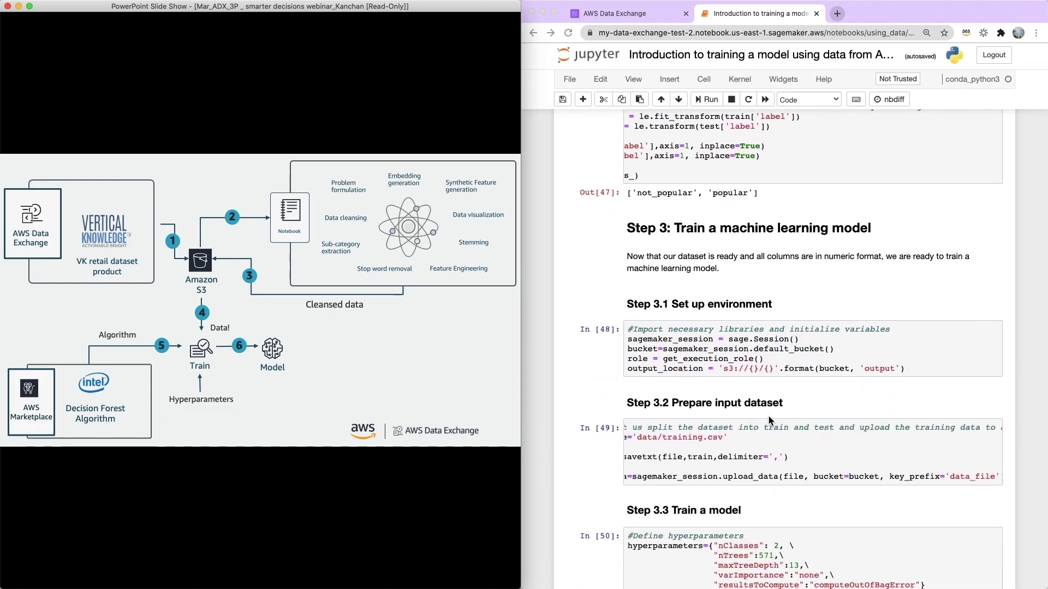
{"action": "scroll", "coordinate": [769, 416], "scroll_direction": "down", "scroll_amount": 1}
{"action": "scroll", "coordinate": [768, 416], "scroll_direction": "down", "scroll_amount": 3}
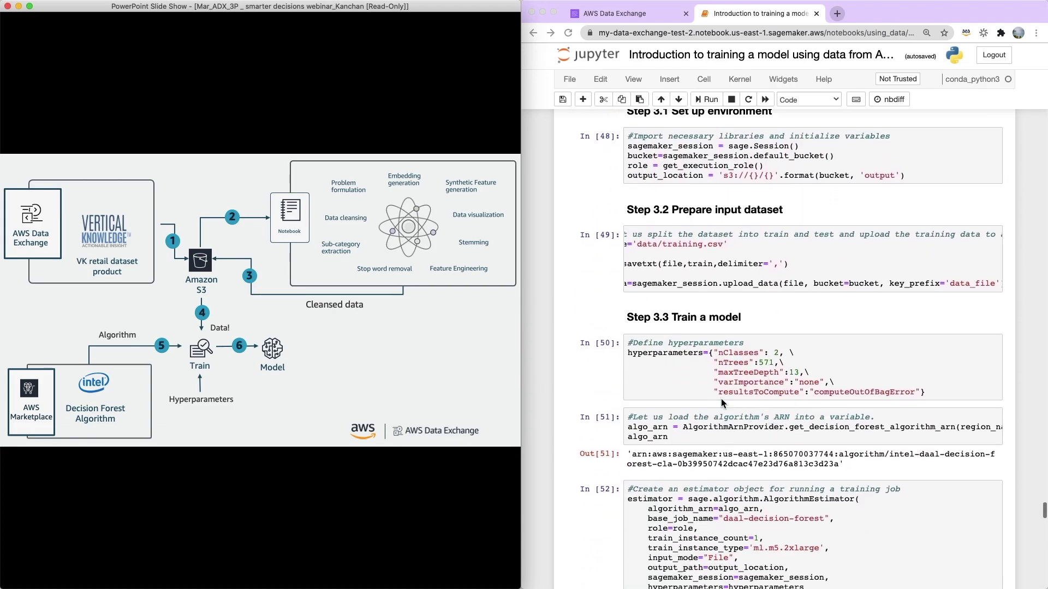
{"action": "scroll", "coordinate": [734, 374], "scroll_direction": "down", "scroll_amount": 4}
{"action": "scroll", "coordinate": [732, 371], "scroll_direction": "down", "scroll_amount": 2}
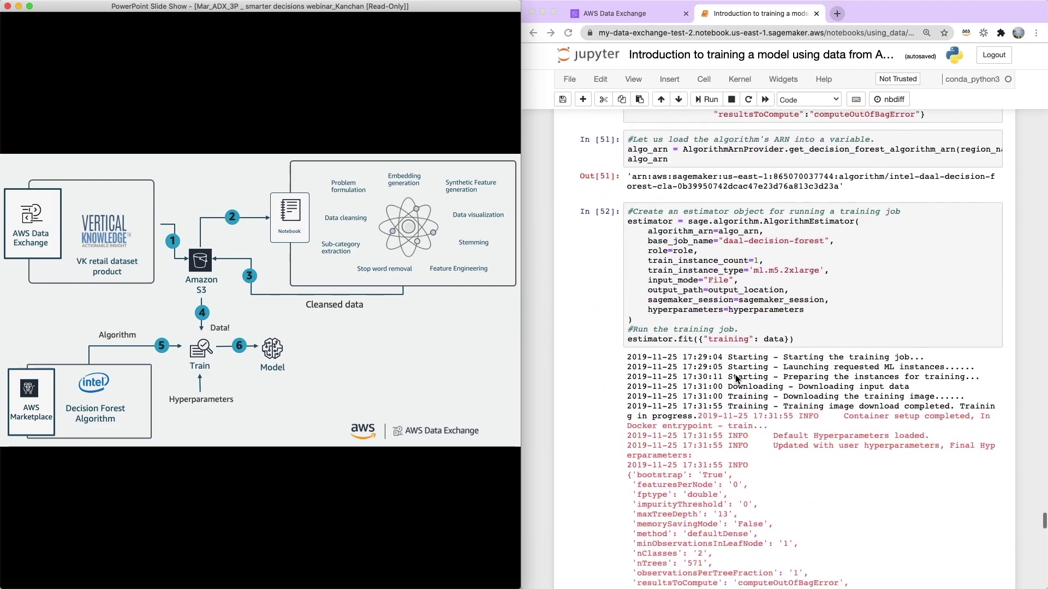
{"action": "scroll", "coordinate": [731, 366], "scroll_direction": "down", "scroll_amount": 1}
{"action": "scroll", "coordinate": [725, 360], "scroll_direction": "down", "scroll_amount": 1}
{"action": "scroll", "coordinate": [718, 355], "scroll_direction": "down", "scroll_amount": 2}
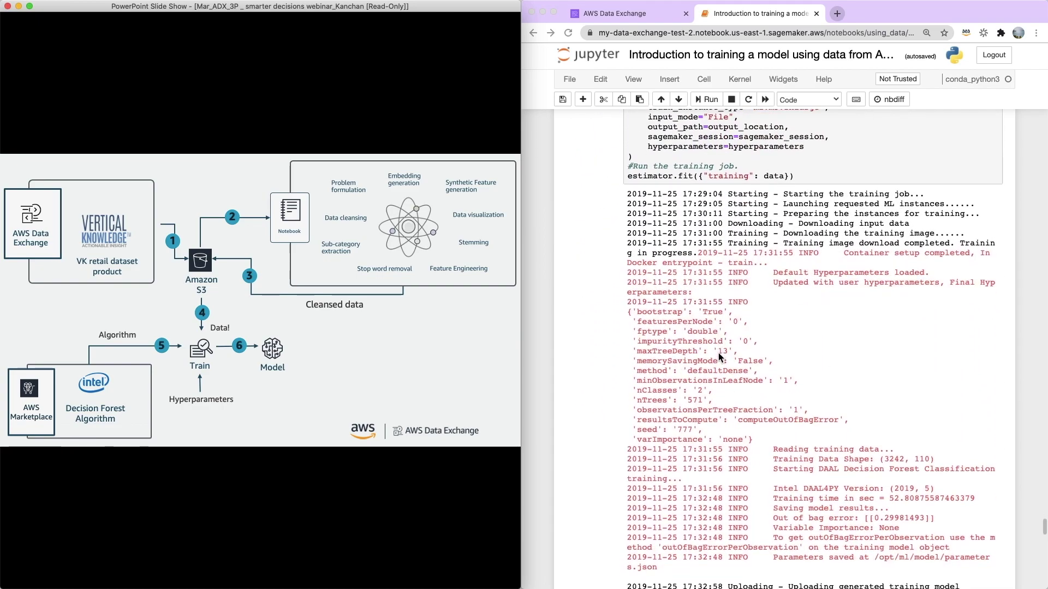
{"action": "scroll", "coordinate": [718, 357], "scroll_direction": "down", "scroll_amount": 1}
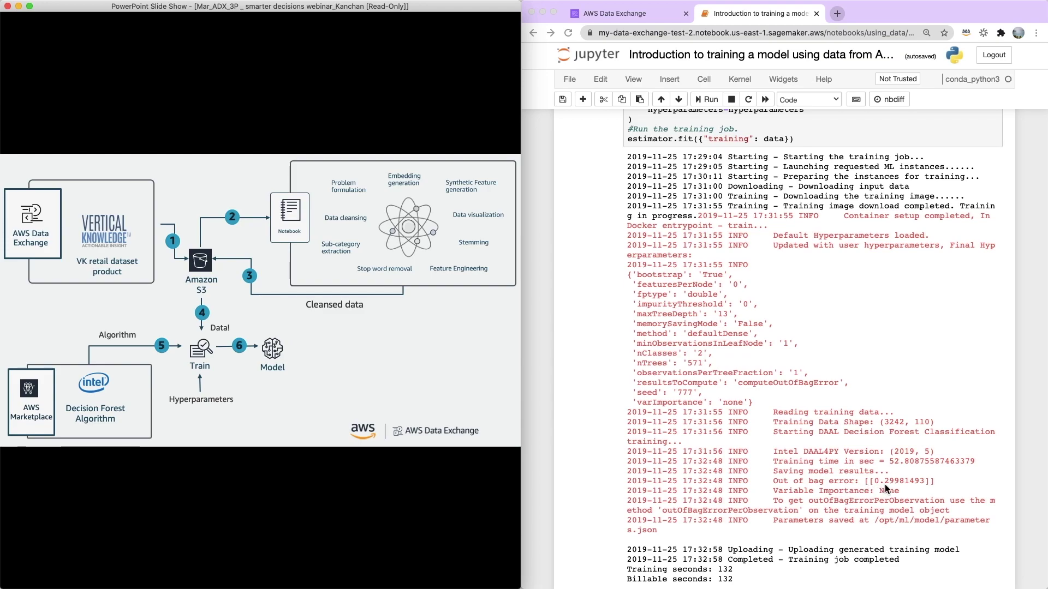
{"action": "scroll", "coordinate": [895, 484], "scroll_direction": "down", "scroll_amount": 3}
{"action": "scroll", "coordinate": [896, 483], "scroll_direction": "down", "scroll_amount": 3}
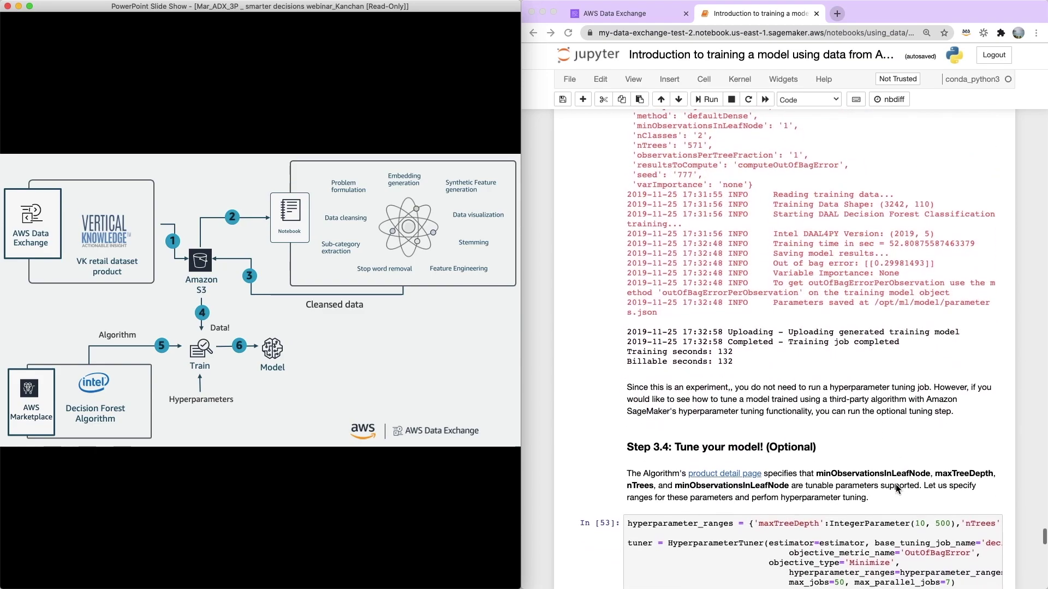
{"action": "scroll", "coordinate": [896, 484], "scroll_direction": "down", "scroll_amount": 1}
{"action": "scroll", "coordinate": [896, 484], "scroll_direction": "down", "scroll_amount": 1}
{"action": "scroll", "coordinate": [895, 484], "scroll_direction": "down", "scroll_amount": 2}
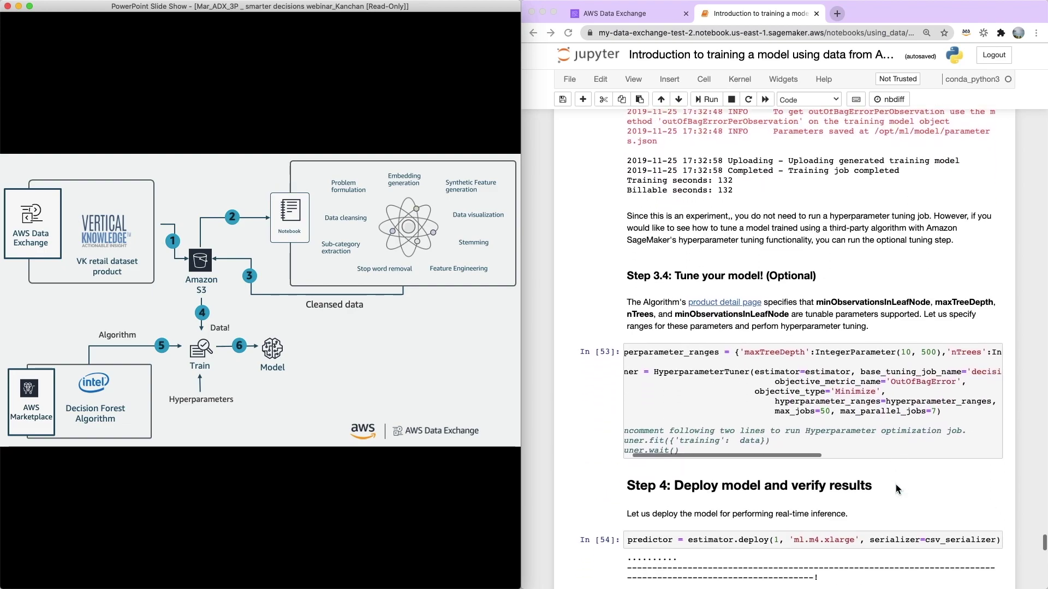
{"action": "scroll", "coordinate": [895, 489], "scroll_direction": "down", "scroll_amount": 1}
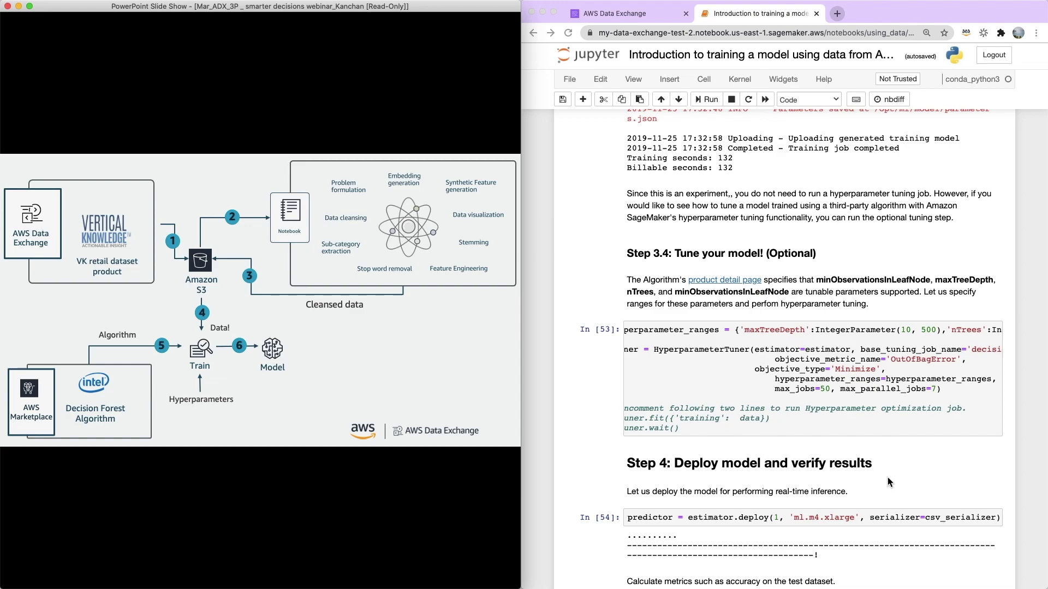
{"action": "scroll", "coordinate": [887, 478], "scroll_direction": "down", "scroll_amount": 1}
{"action": "scroll", "coordinate": [888, 476], "scroll_direction": "down", "scroll_amount": 2}
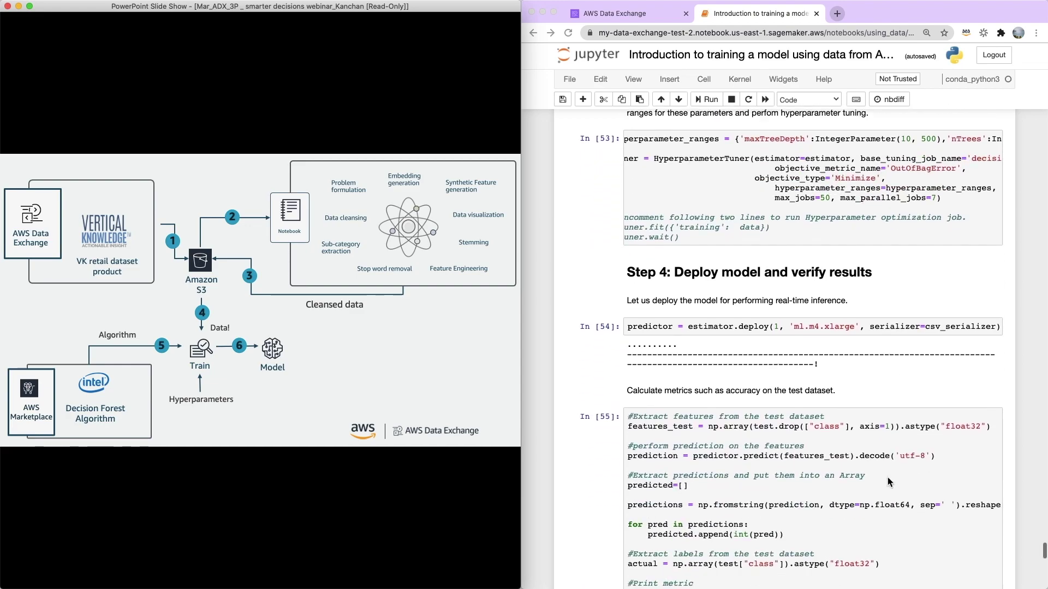
{"action": "scroll", "coordinate": [752, 325], "scroll_direction": "down", "scroll_amount": 2}
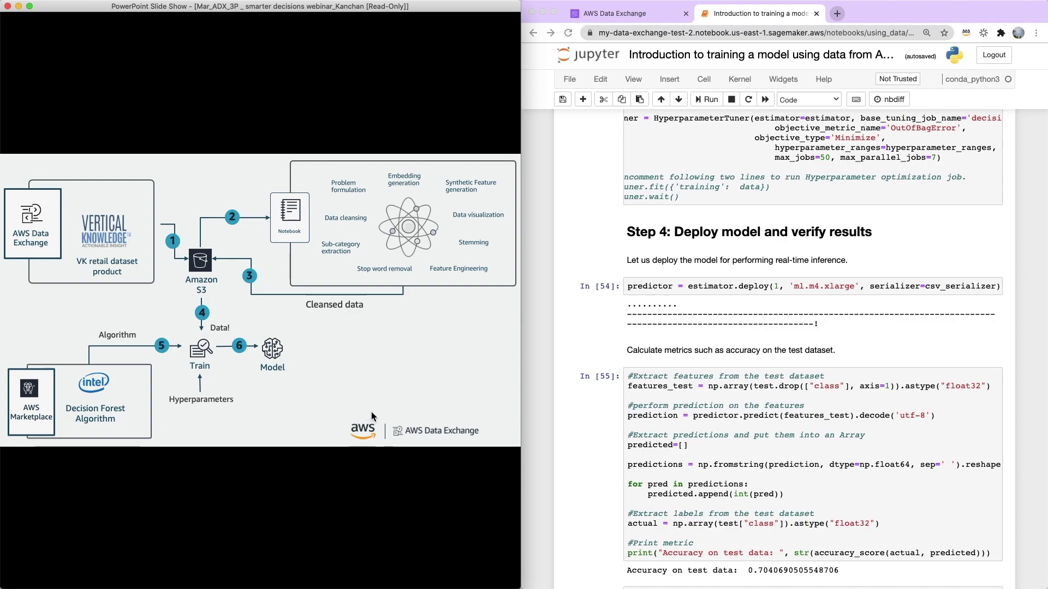
Step: Advance the slide to add the deploy-to-SageMaker and product-popularity prediction steps
{"action": "left_click", "coordinate": [373, 410]}
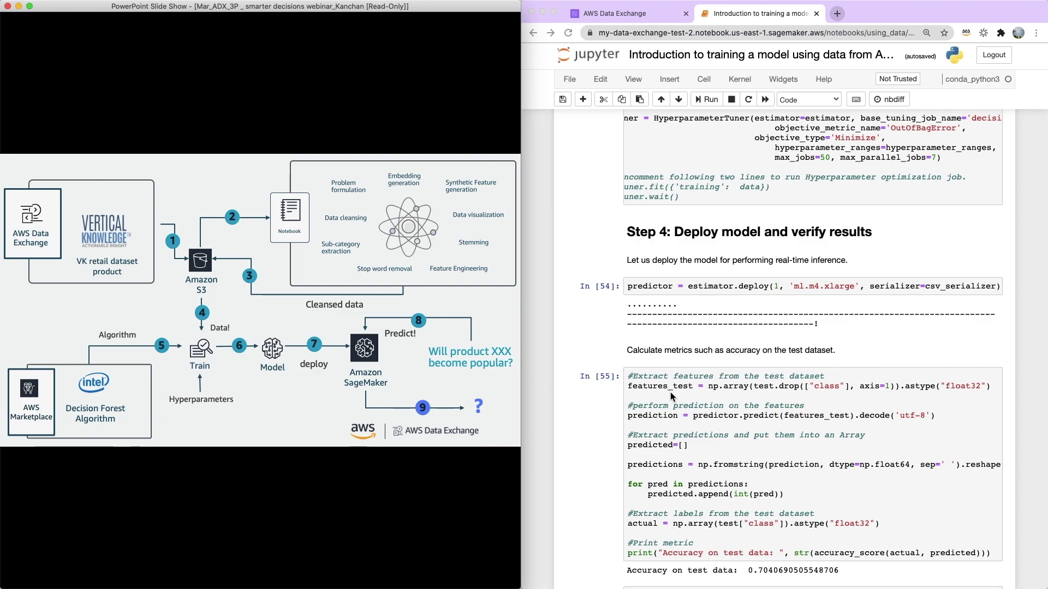
{"action": "scroll", "coordinate": [670, 393], "scroll_direction": "down", "scroll_amount": 3}
{"action": "scroll", "coordinate": [670, 392], "scroll_direction": "right", "scroll_amount": 2}
{"action": "scroll", "coordinate": [670, 392], "scroll_direction": "left", "scroll_amount": 2}
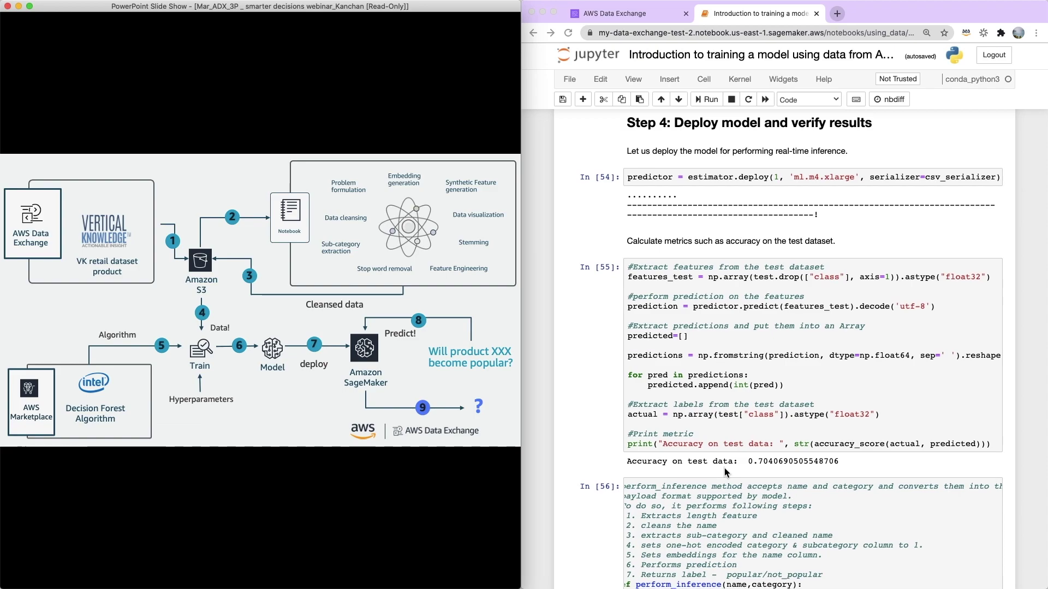
{"action": "scroll", "coordinate": [725, 467], "scroll_direction": "down", "scroll_amount": 1}
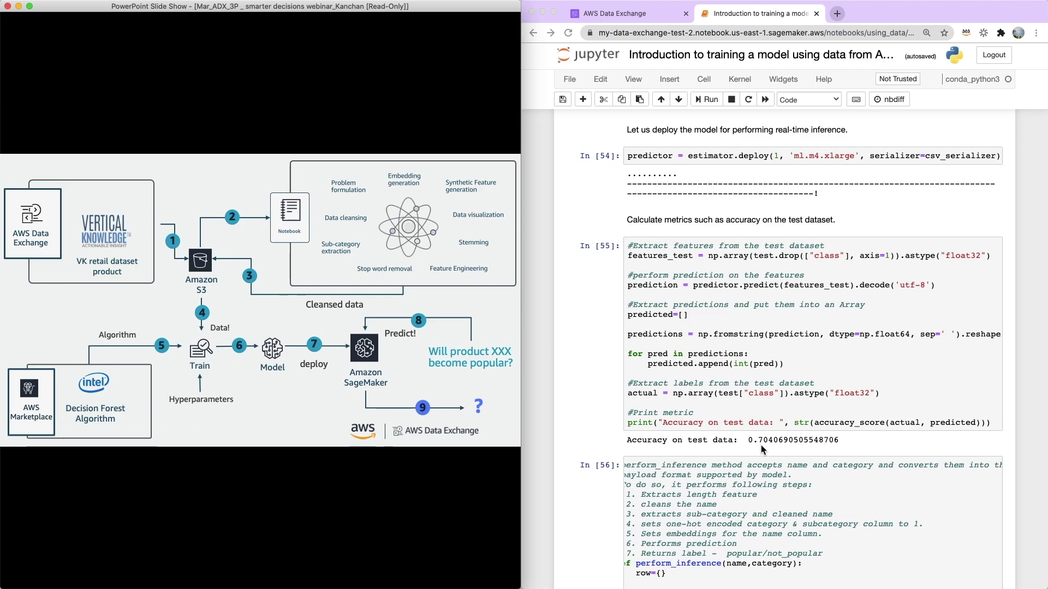
{"action": "scroll", "coordinate": [761, 444], "scroll_direction": "down", "scroll_amount": 2}
{"action": "scroll", "coordinate": [761, 445], "scroll_direction": "down", "scroll_amount": 5}
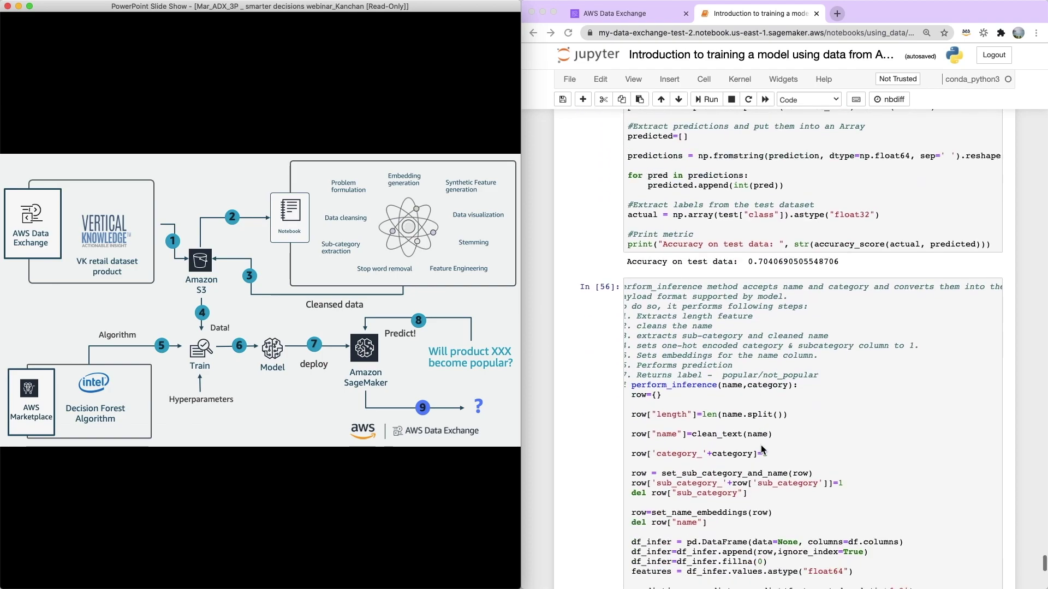
{"action": "scroll", "coordinate": [761, 445], "scroll_direction": "down", "scroll_amount": 2}
{"action": "scroll", "coordinate": [760, 444], "scroll_direction": "down", "scroll_amount": 1}
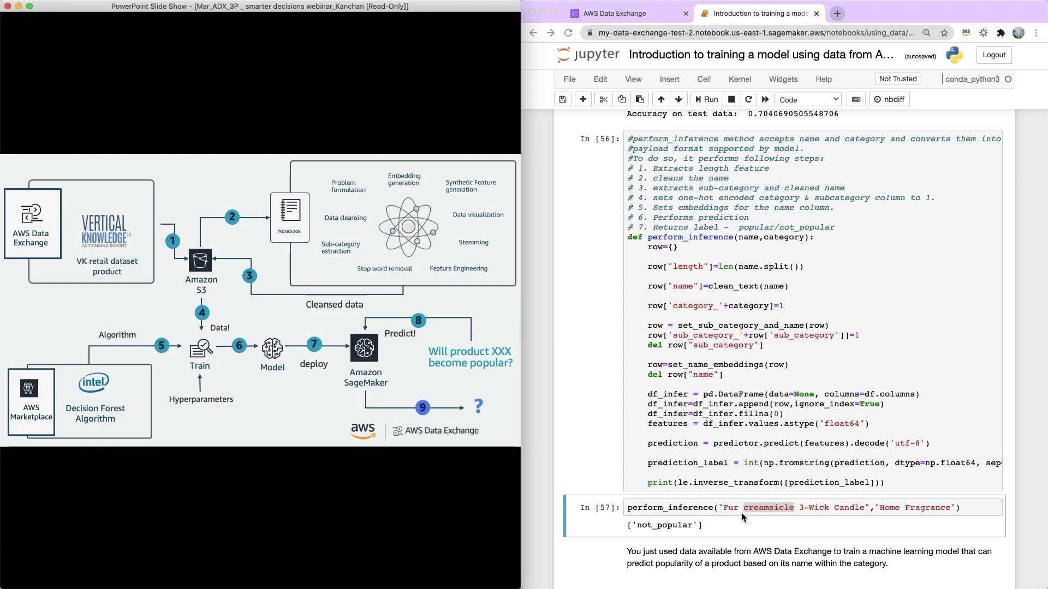
{"action": "left_click", "coordinate": [823, 509]}
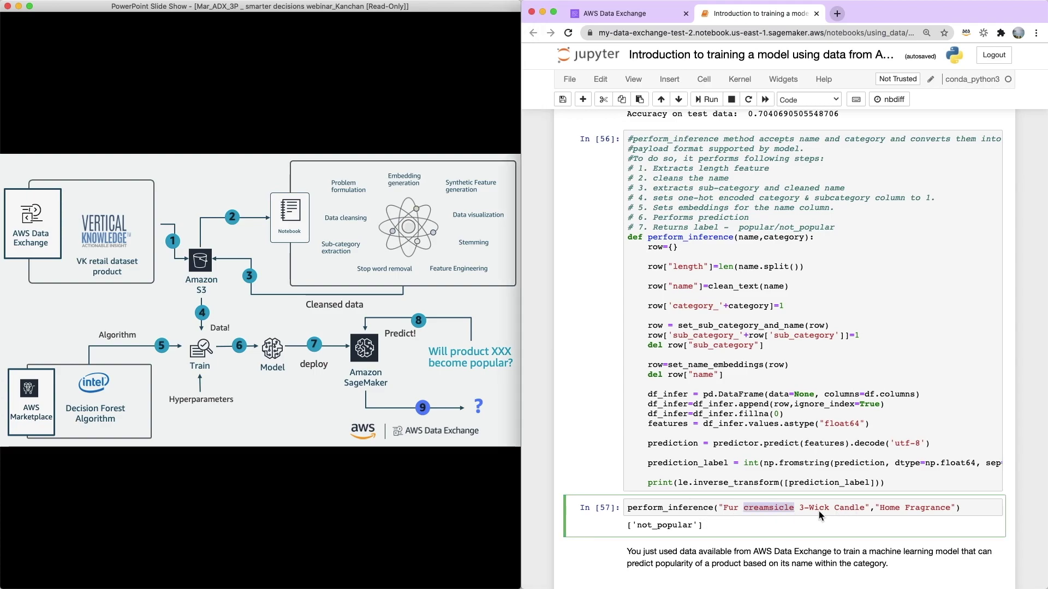